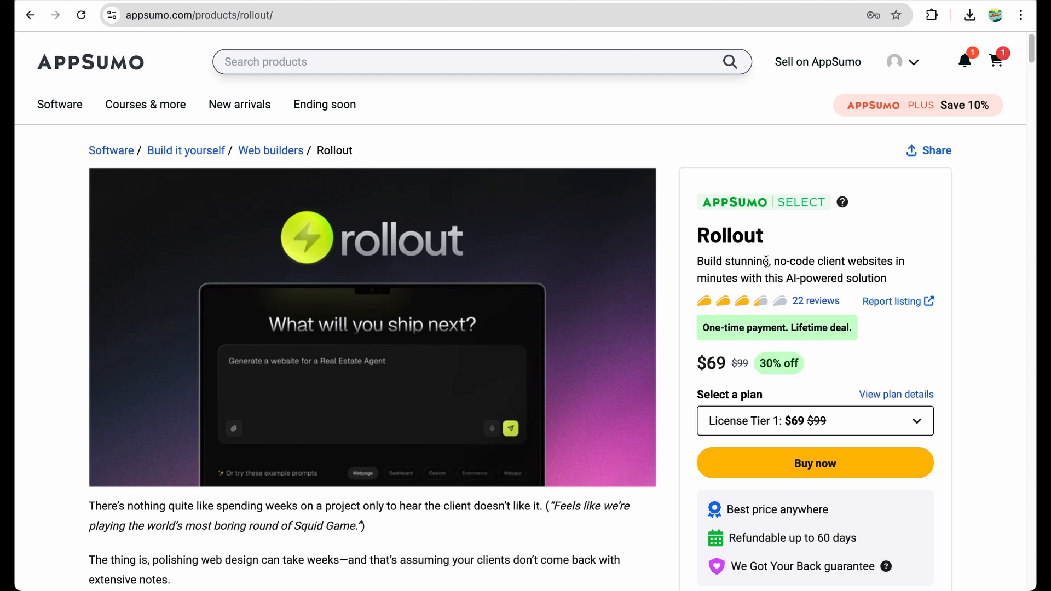
# Look through the sample VoiceDoubleAI and GoalMate AI websites built with Rollout, including their hero and statistics sections
pyautogui.scroll(-1, 701, 464)
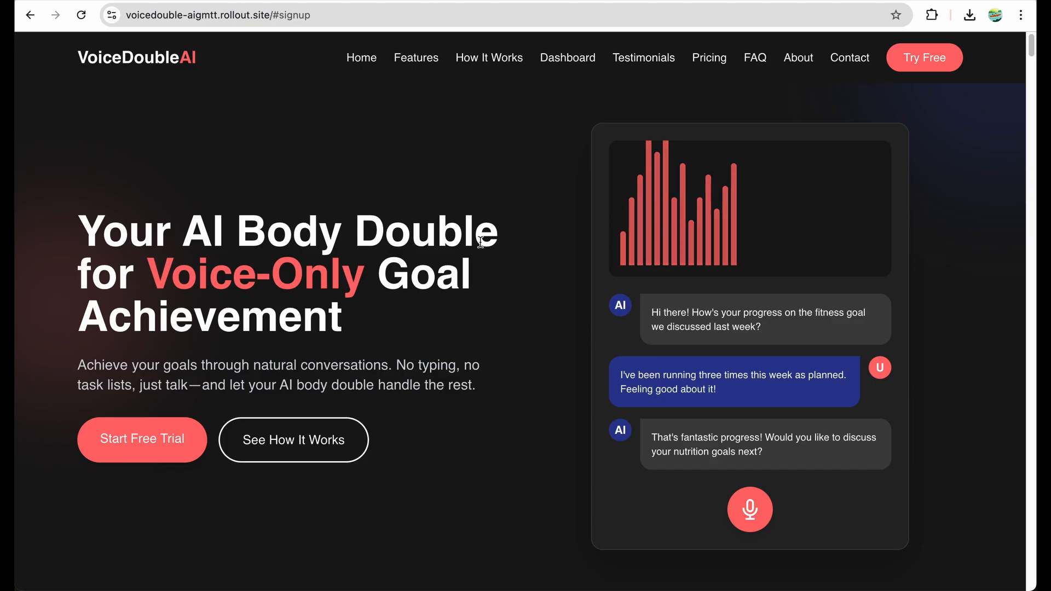
pyautogui.scroll(-1, 481, 241)
pyautogui.scroll(-20, 481, 242)
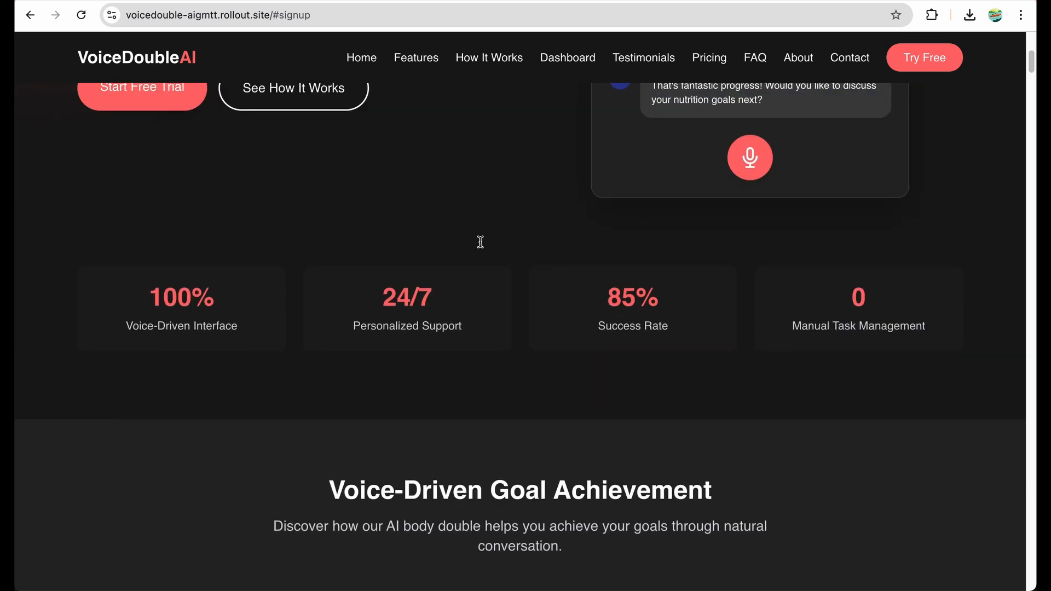
pyautogui.scroll(-6, 482, 246)
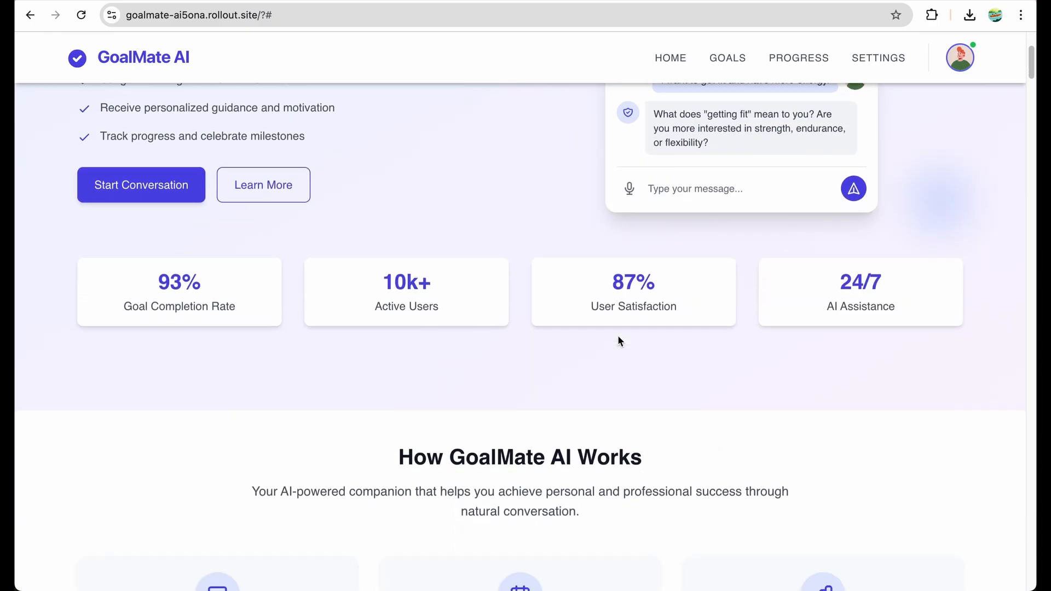
pyautogui.scroll(-8, 619, 338)
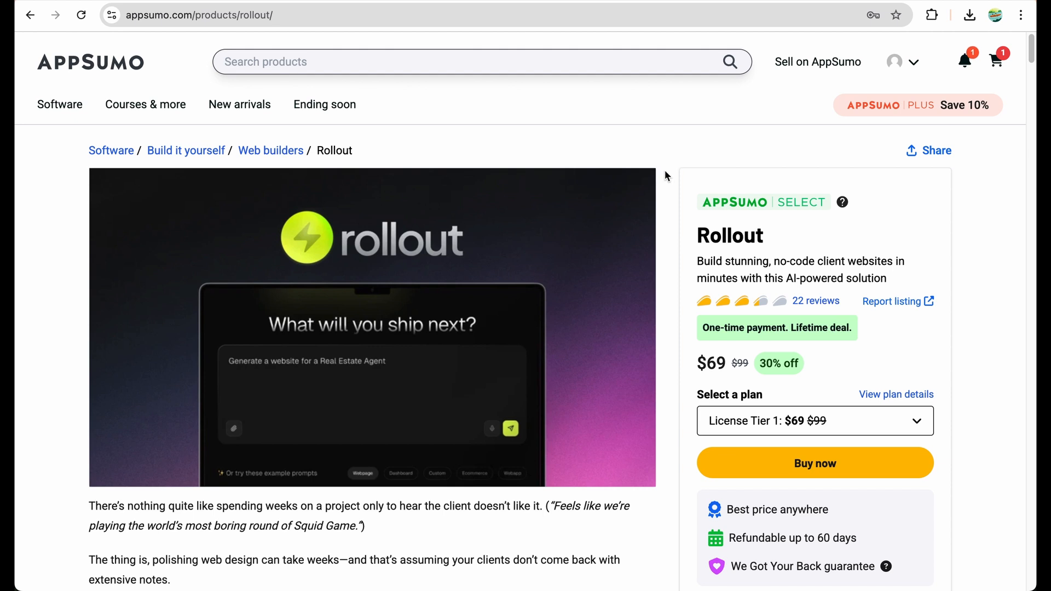
# Read the Rollout listing on AppSumo from the introduction through TL;DR and At-a-glance to the Overview video
pyautogui.scroll(-2, 667, 176)
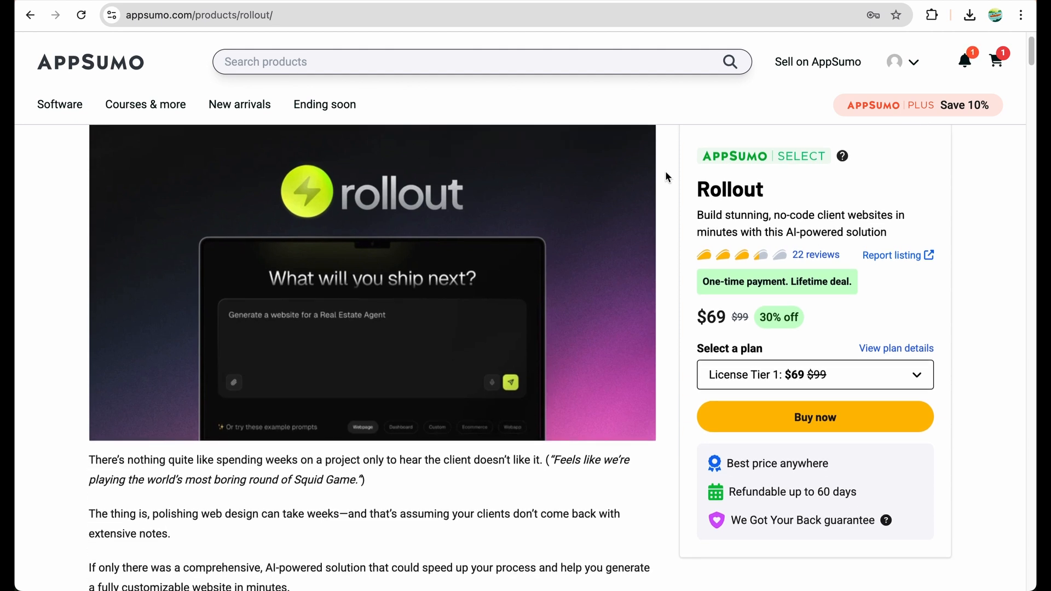
pyautogui.scroll(-3, 665, 173)
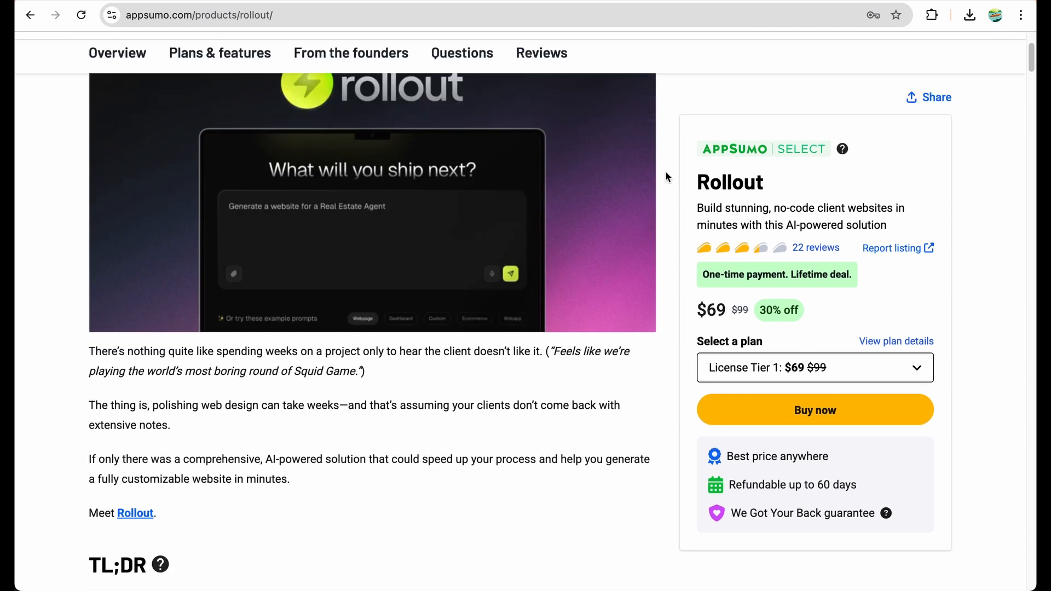
pyautogui.scroll(-7, 665, 171)
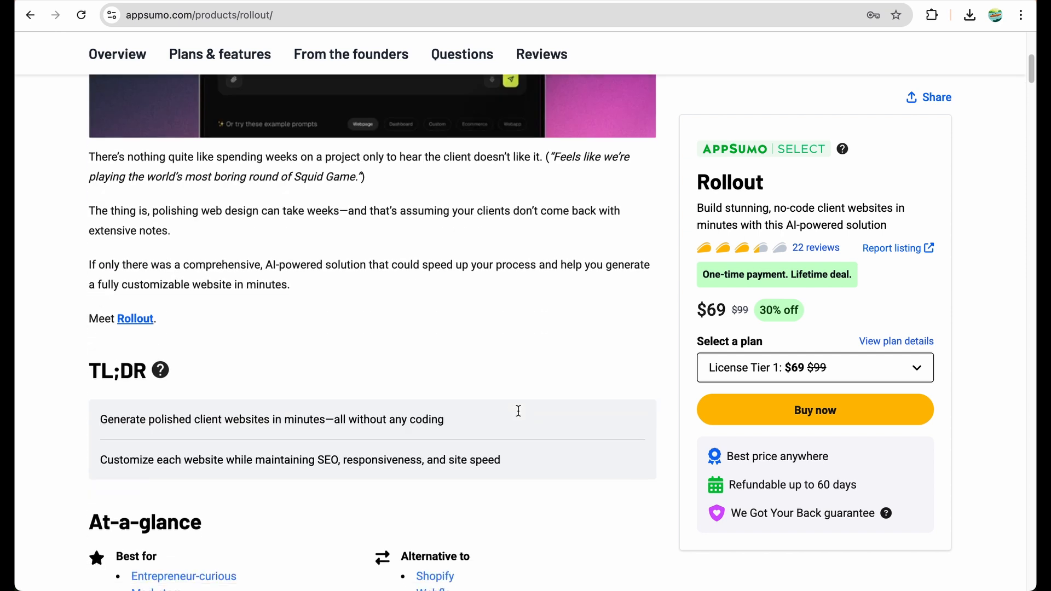
pyautogui.scroll(-5, 519, 414)
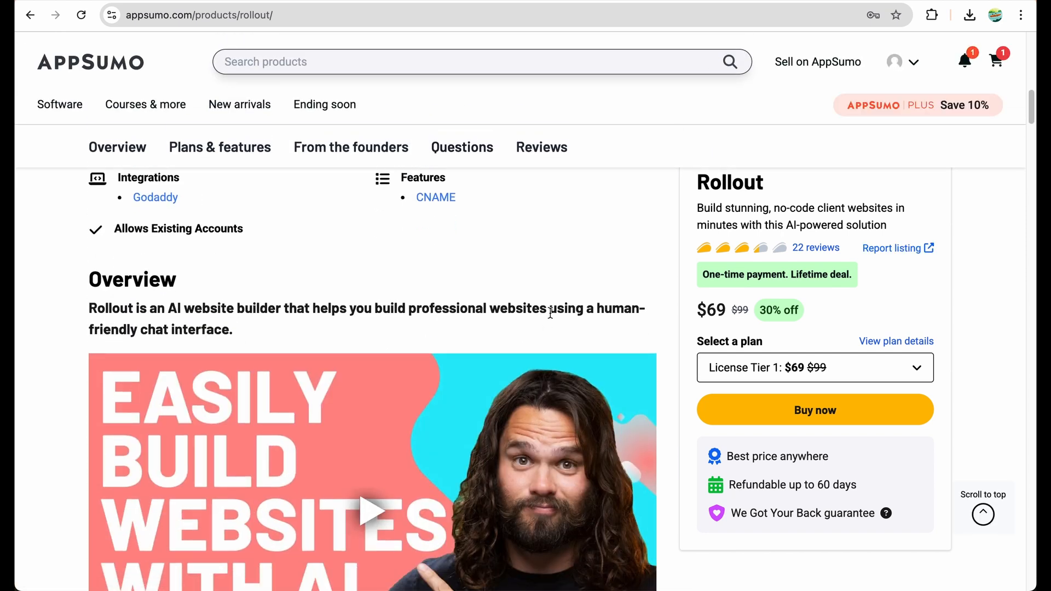
pyautogui.scroll(2, 549, 315)
pyautogui.scroll(-8, 551, 317)
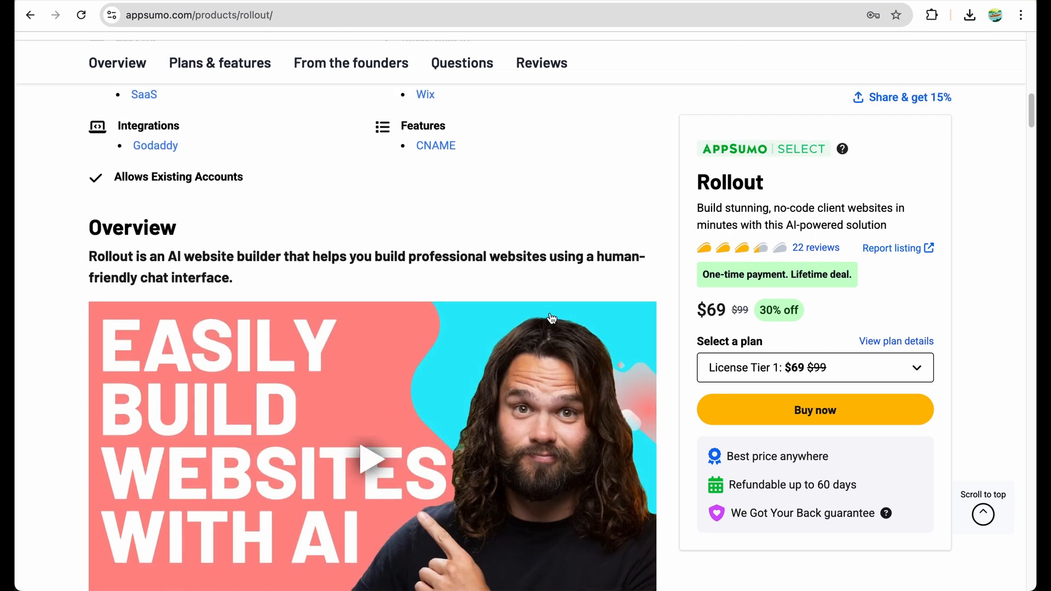
pyautogui.scroll(-2, 552, 319)
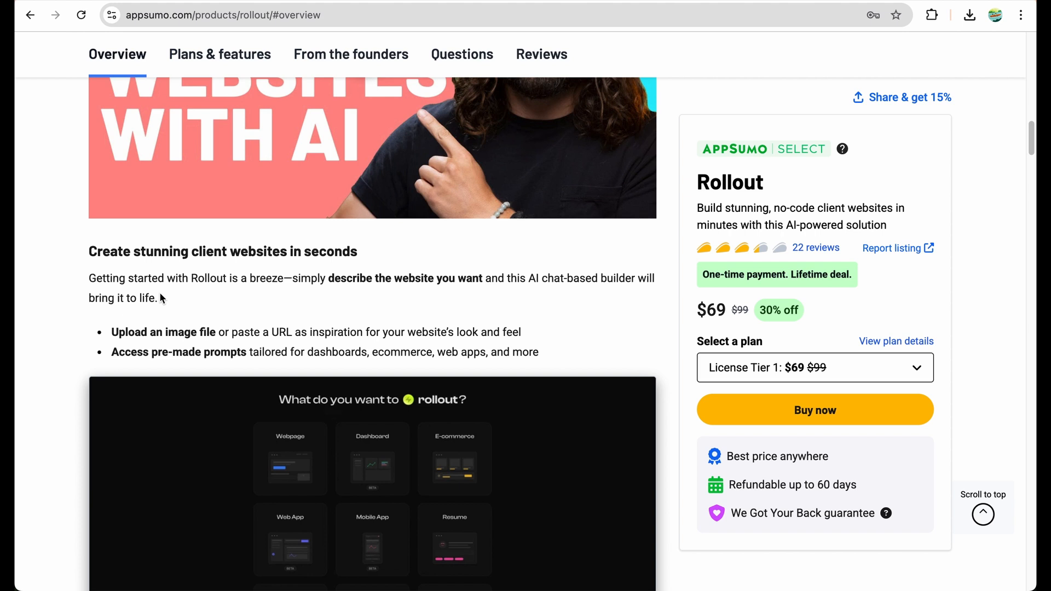
# Read the section on creating client websites in seconds and highlight the phrase "describe the website you want"
pyautogui.scroll(-2, 160, 293)
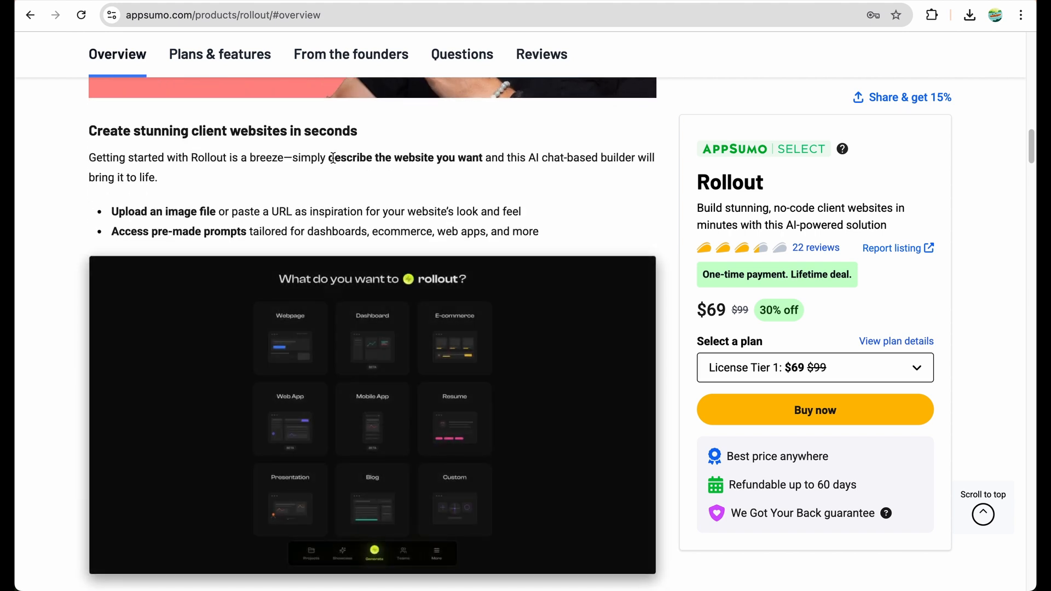
pyautogui.scroll(3, 333, 158)
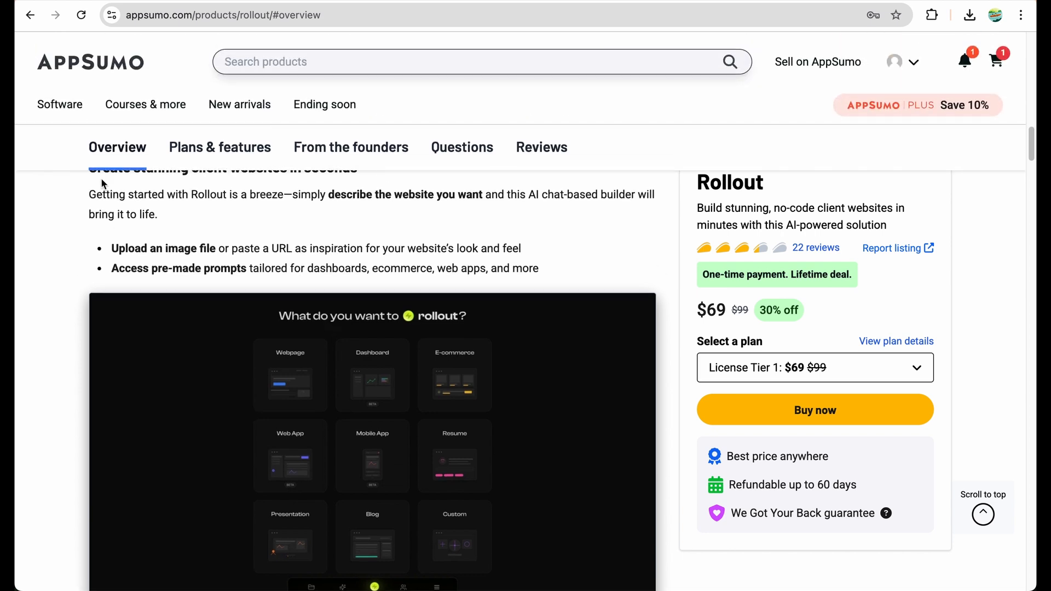
pyautogui.moveTo(328, 263); pyautogui.dragTo(485, 263)
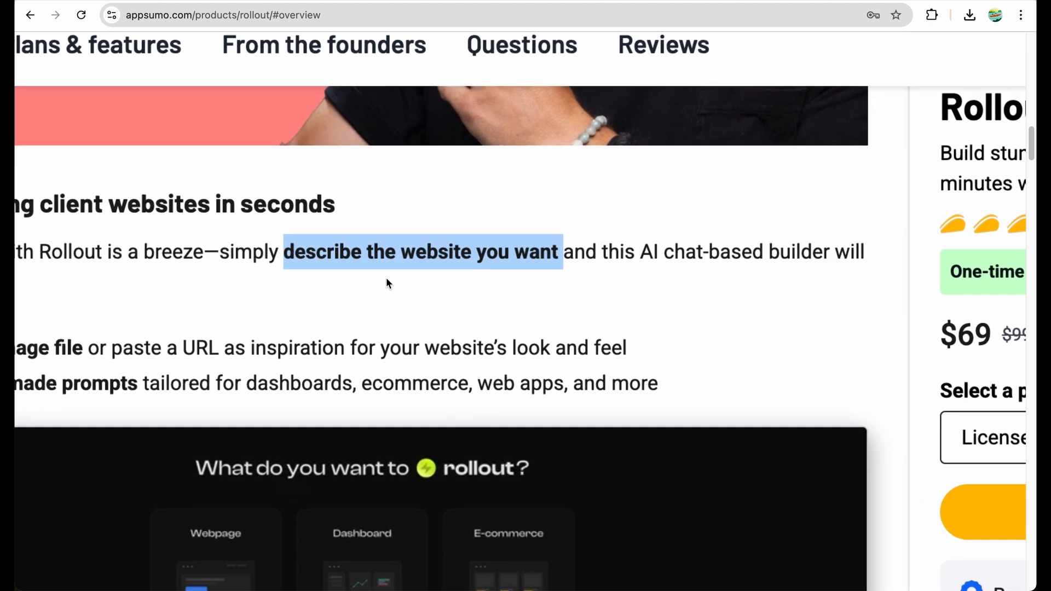
pyautogui.scroll(1, 386, 277)
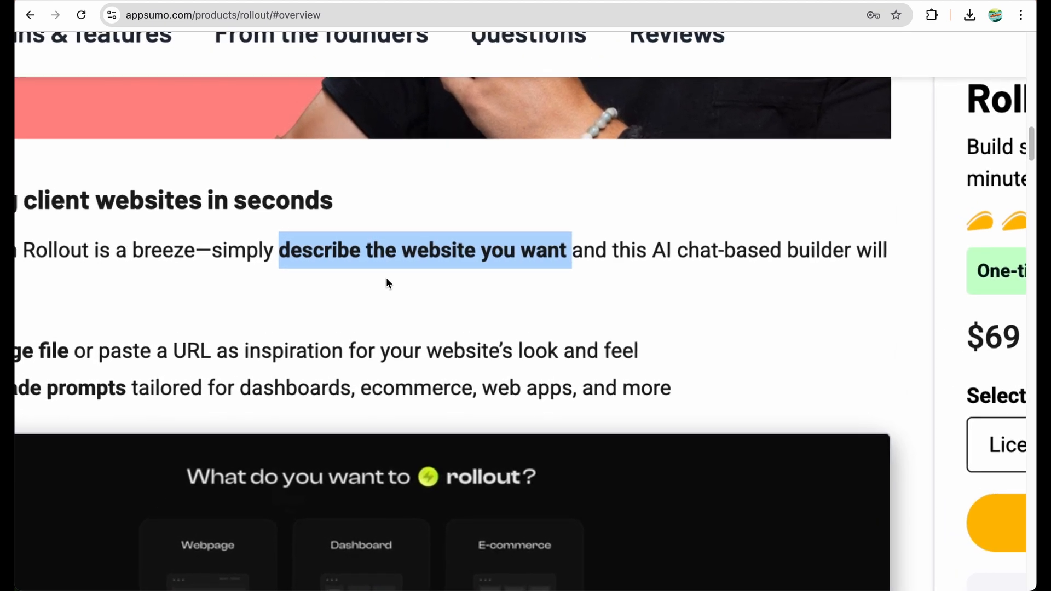
pyautogui.scroll(-5, 386, 281)
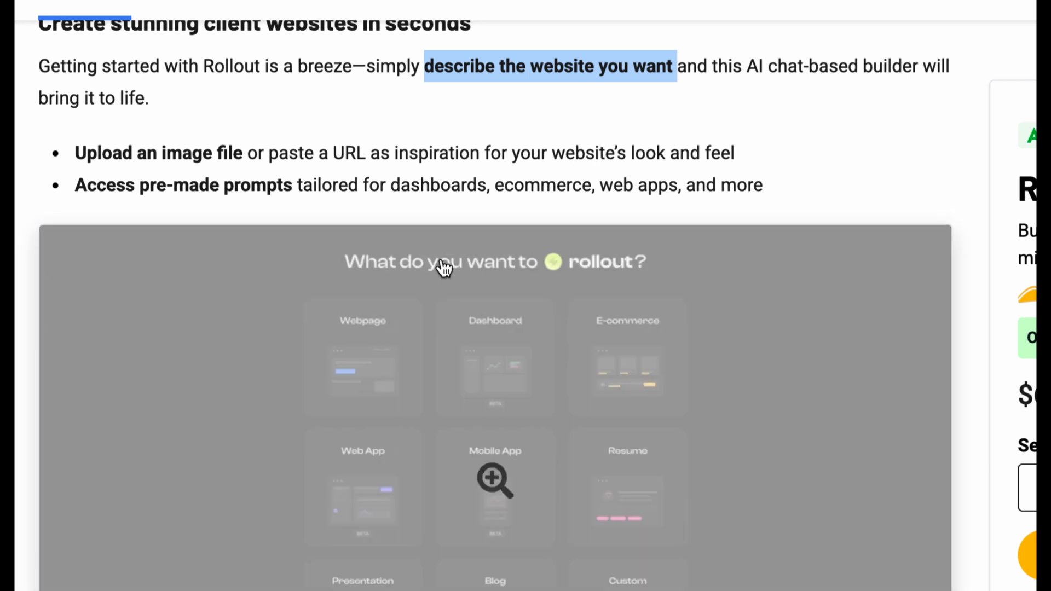
# Examine the site customization section, view its website editor screenshot enlarged, and close the enlarged view
pyautogui.scroll(-3, 444, 270)
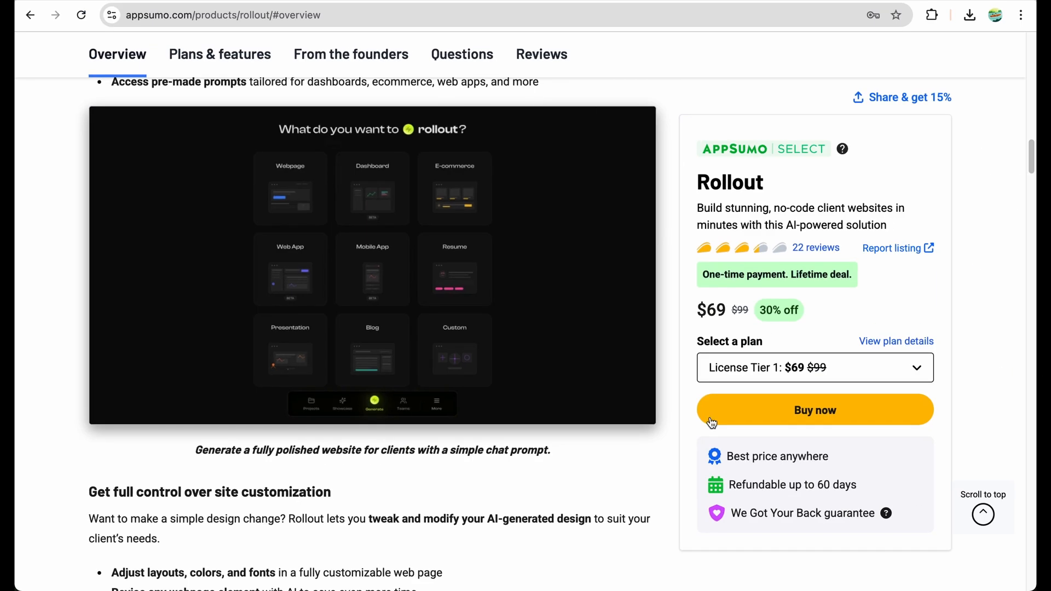
pyautogui.scroll(-3, 623, 466)
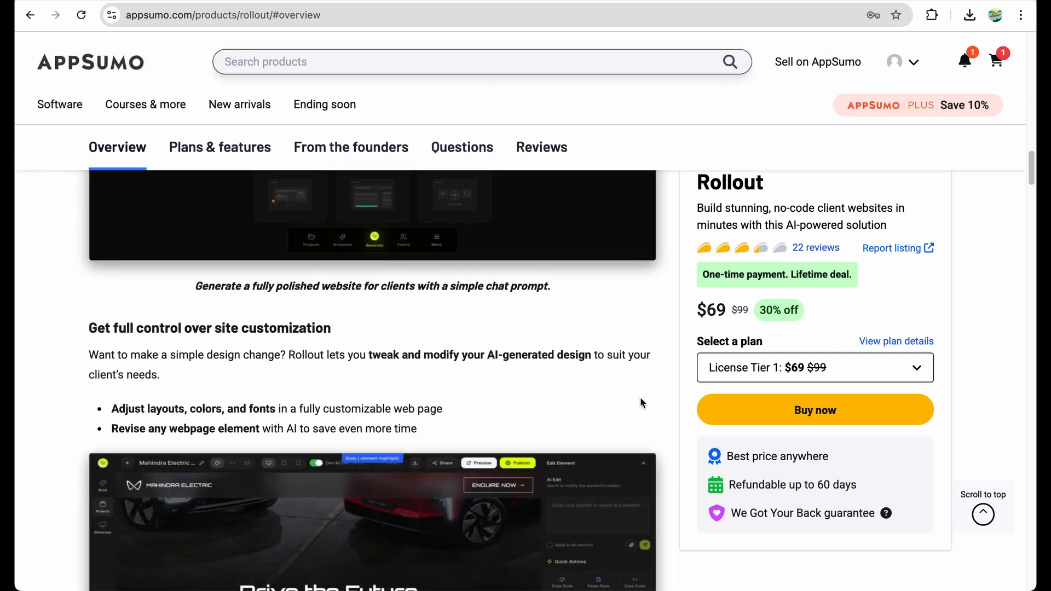
pyautogui.scroll(-1, 640, 403)
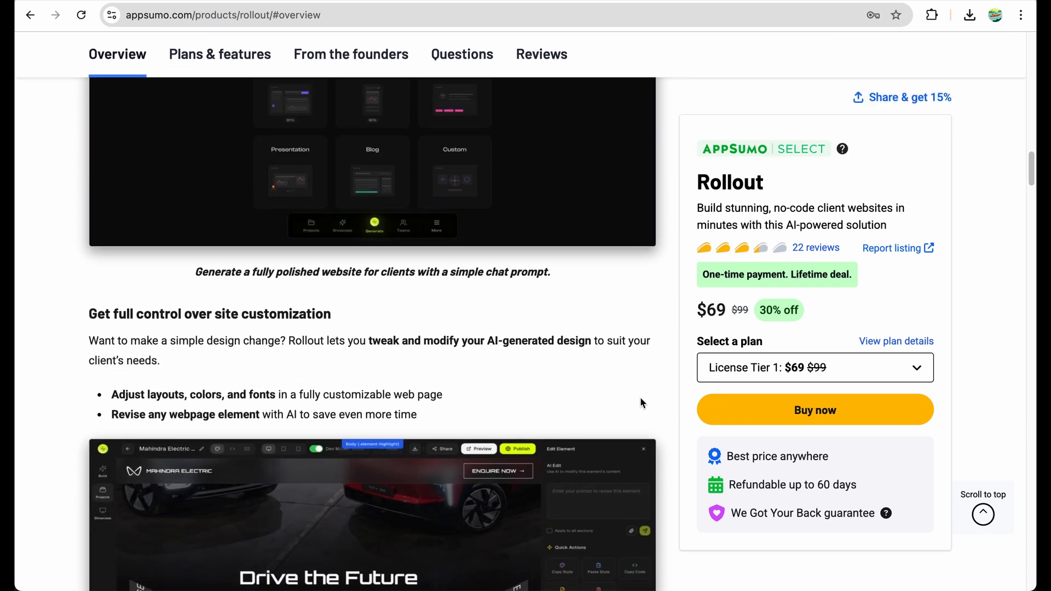
pyautogui.scroll(-3, 660, 418)
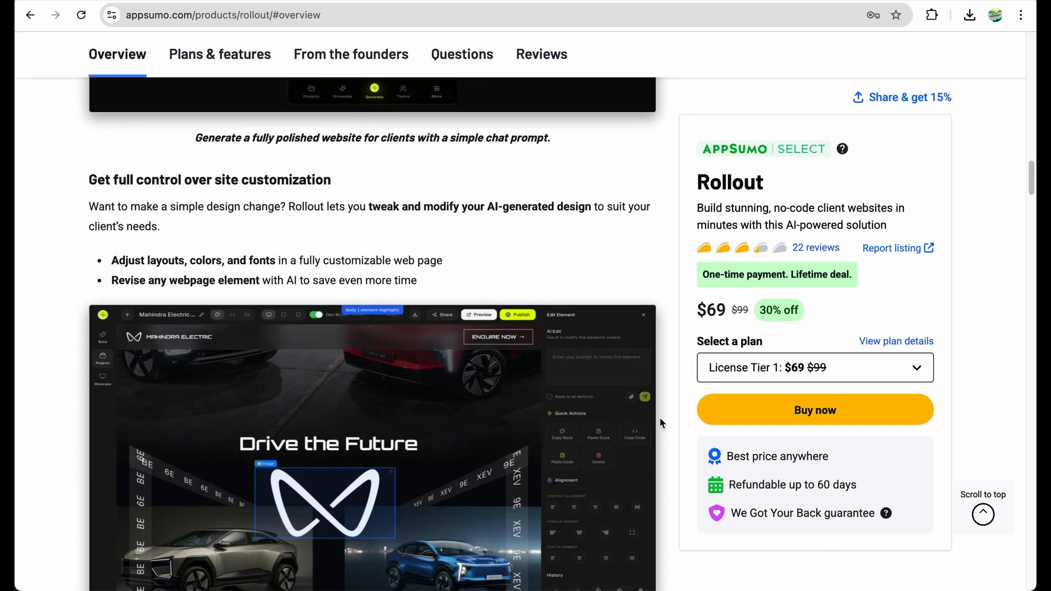
pyautogui.scroll(-1, 660, 419)
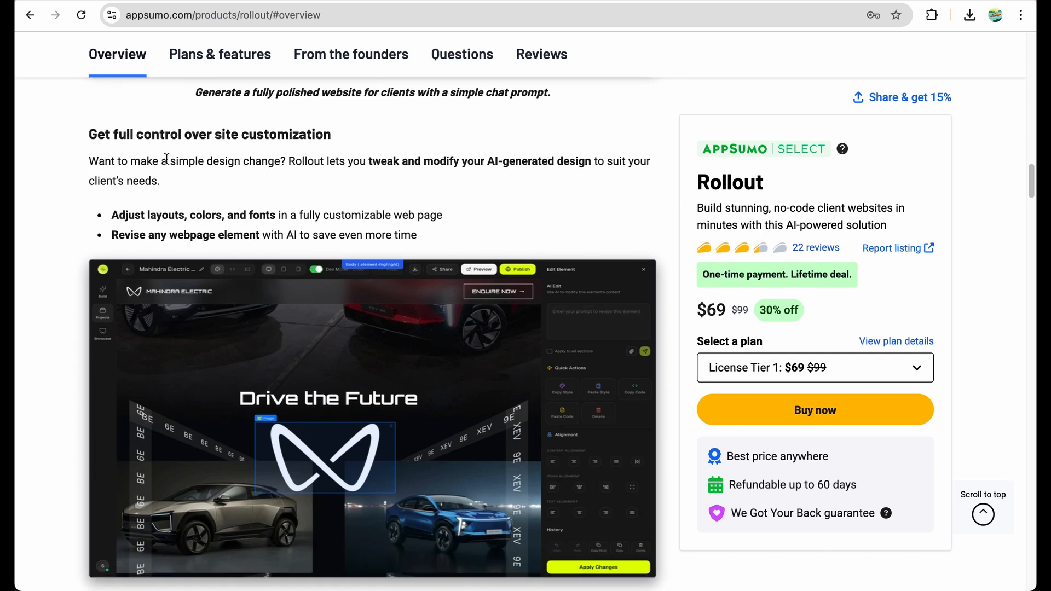
pyautogui.scroll(-3, 399, 199)
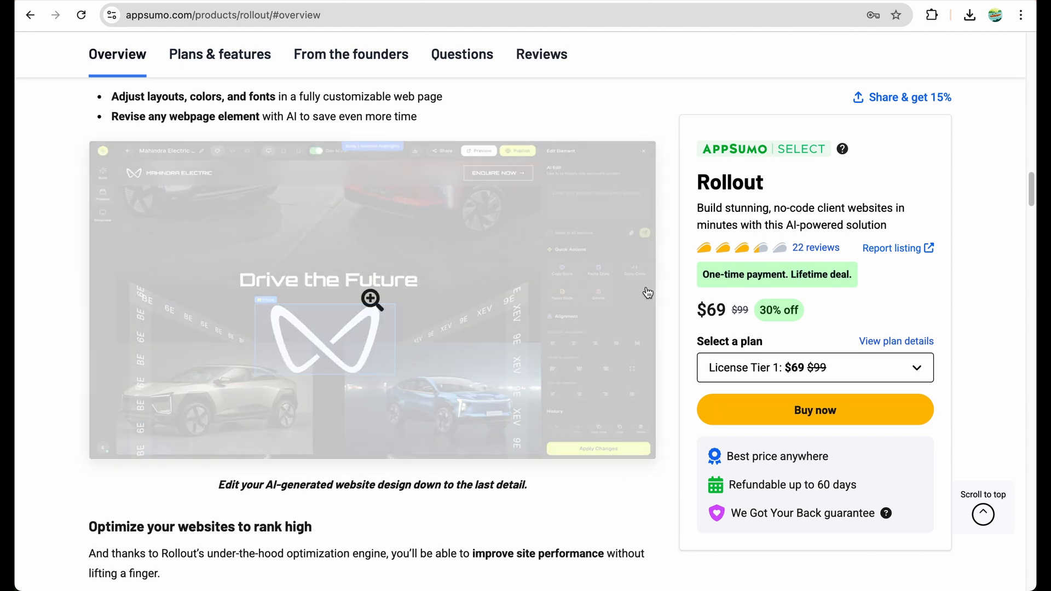
pyautogui.click(426, 296)
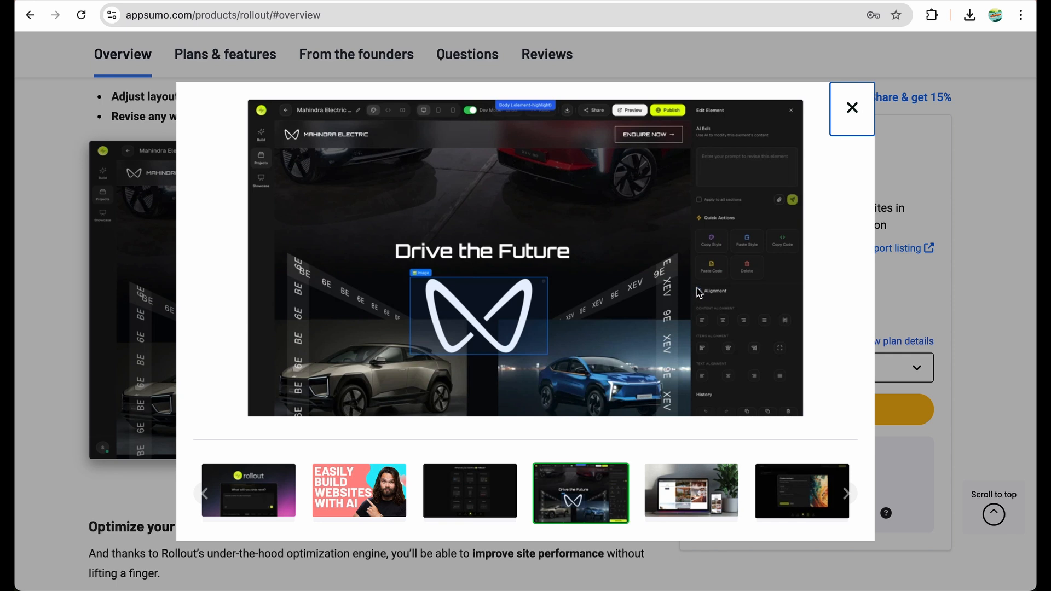
pyautogui.click(852, 110)
# Read the sections on optimizing websites to rank high and collaborating with a team
pyautogui.scroll(-7, 585, 364)
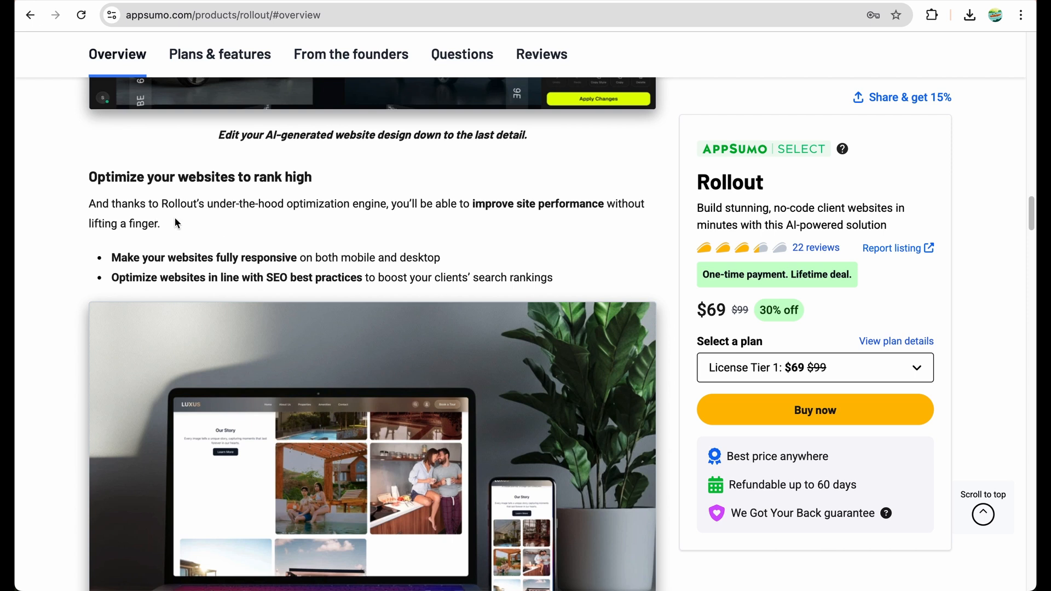
pyautogui.scroll(-2, 189, 218)
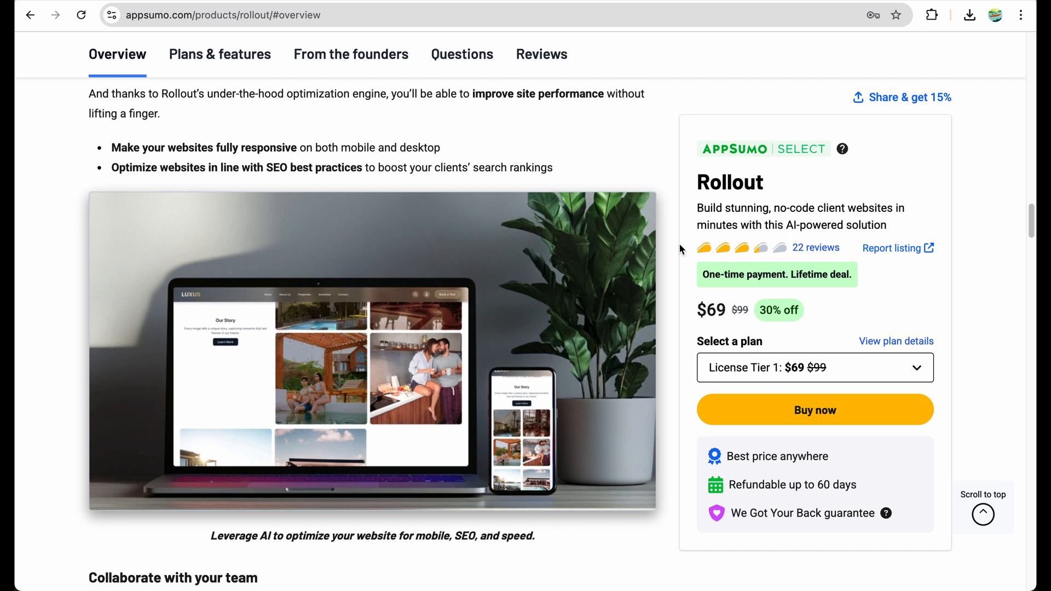
pyautogui.scroll(-8, 680, 249)
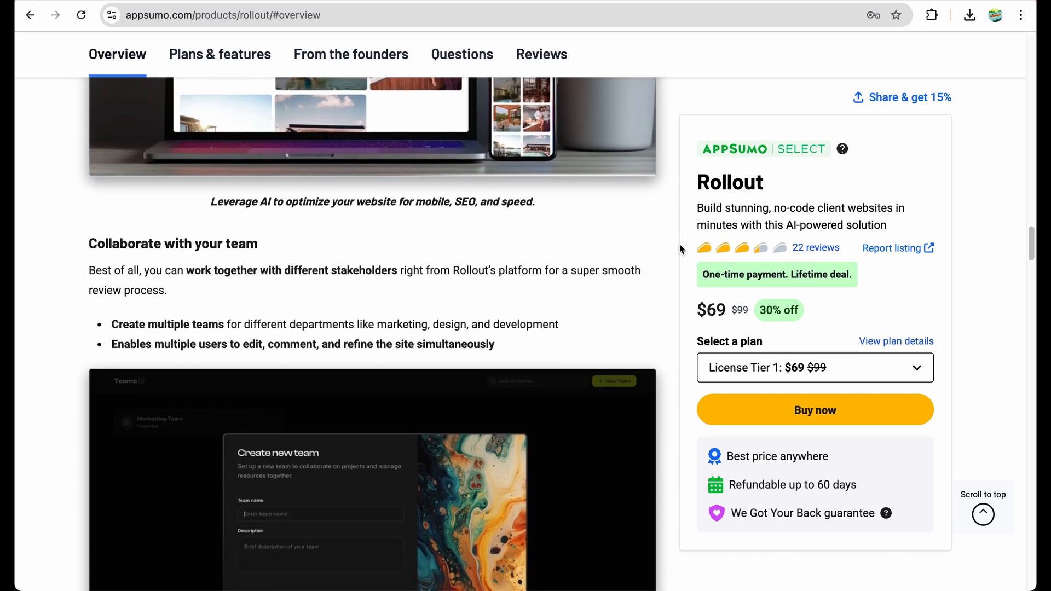
pyautogui.scroll(-1, 452, 212)
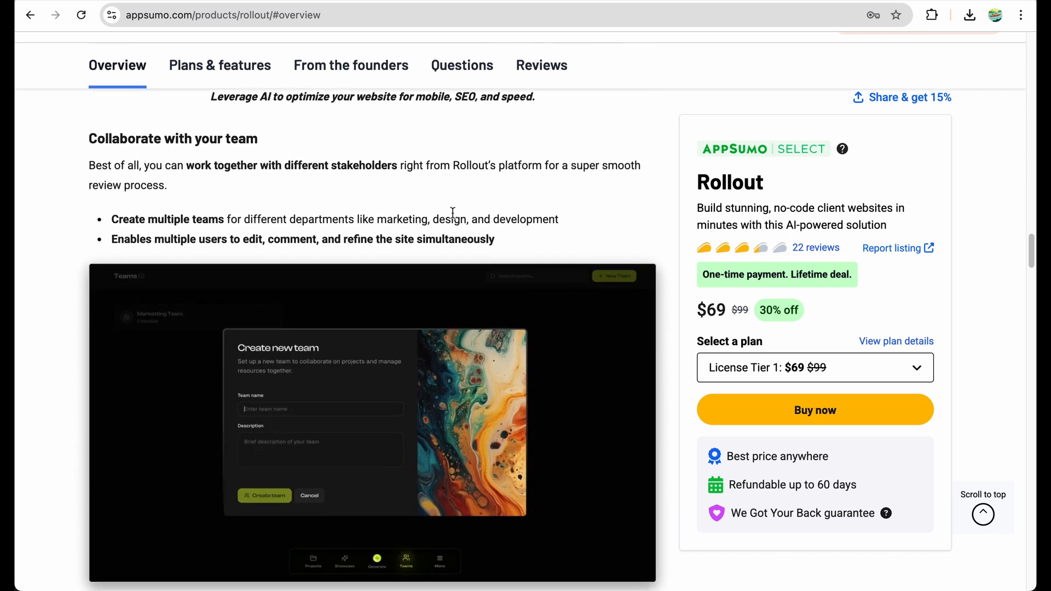
pyautogui.scroll(1, 575, 213)
pyautogui.scroll(-5, 500, 155)
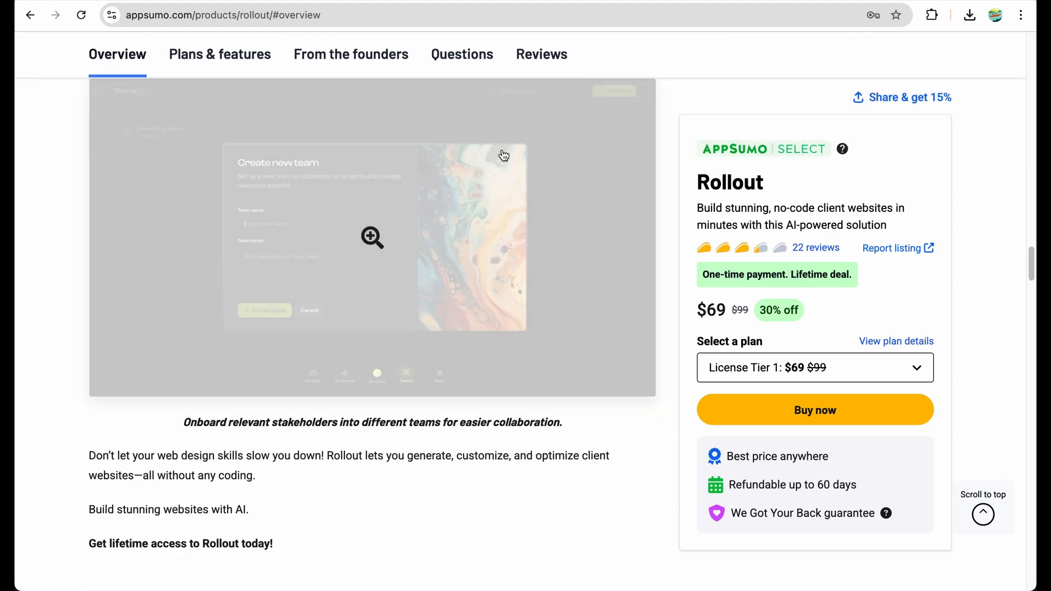
# Compare the three license tiers in the Plans & features table, highlighting the AI-generated templates allowance of each tier
pyautogui.scroll(-4, 455, 307)
pyautogui.scroll(-3, 407, 308)
pyautogui.scroll(1, 407, 308)
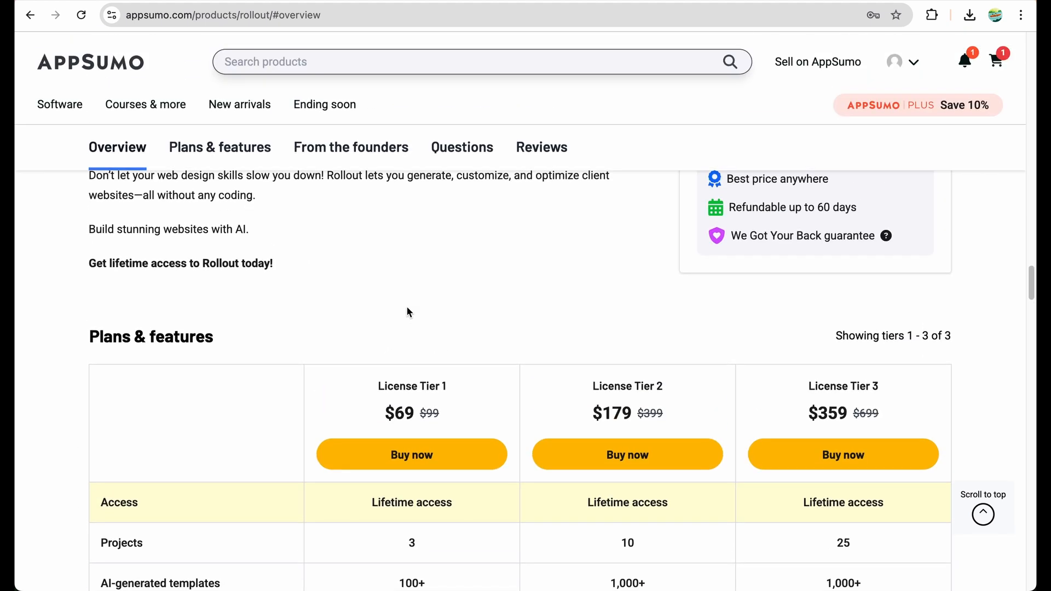
pyautogui.scroll(-2, 407, 308)
pyautogui.scroll(-2, 410, 312)
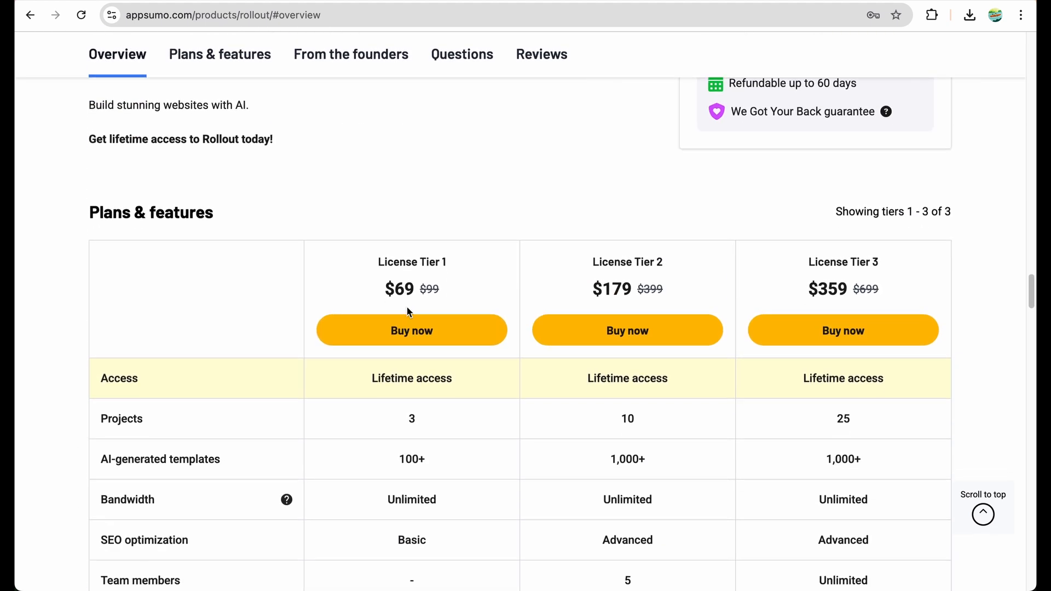
pyautogui.scroll(-2, 500, 329)
pyautogui.scroll(-1, 502, 321)
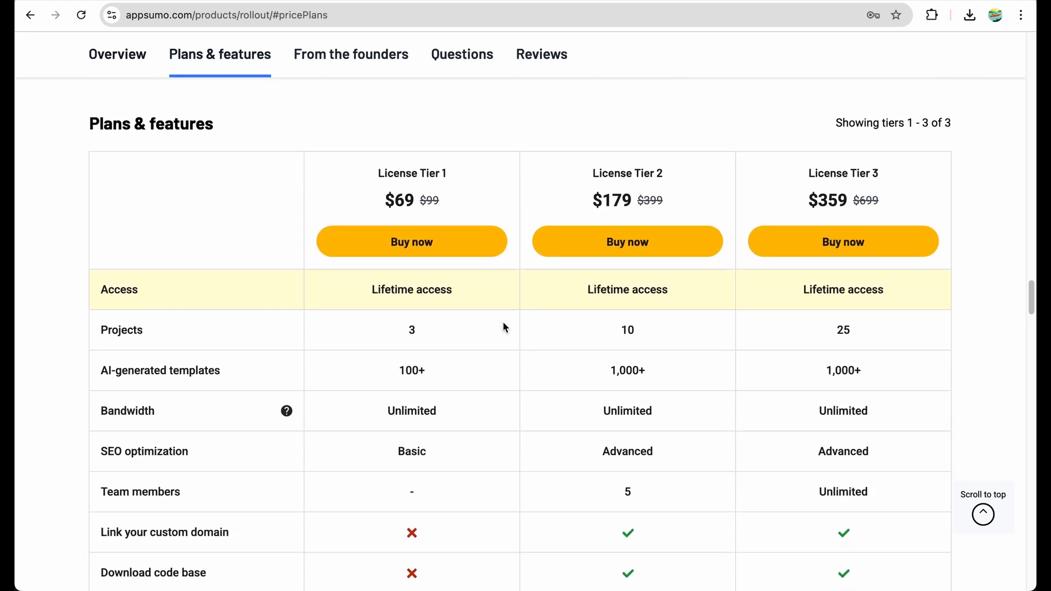
pyautogui.moveTo(391, 362); pyautogui.dragTo(443, 374)
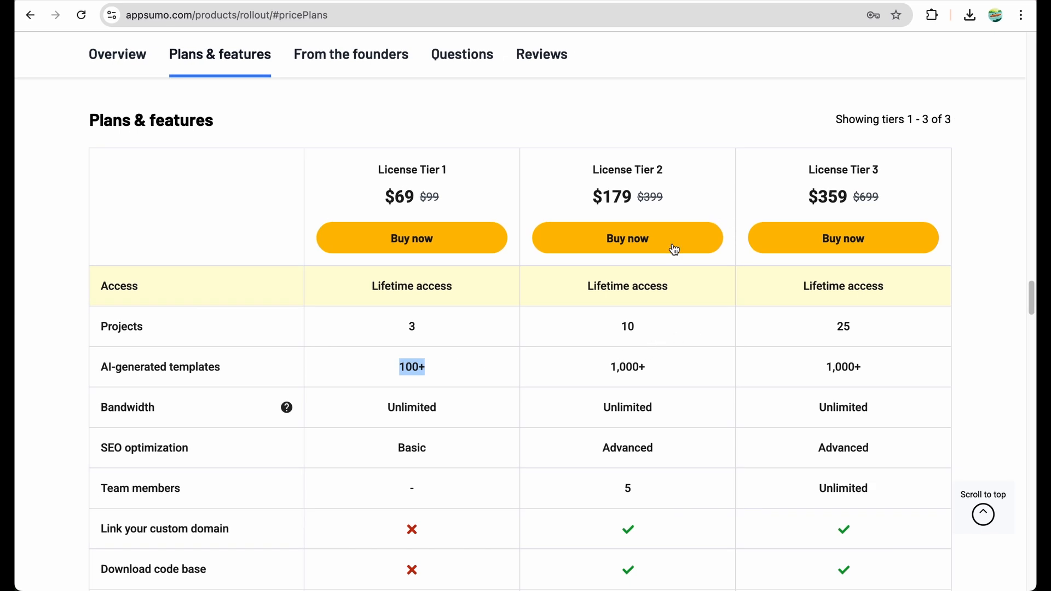
pyautogui.scroll(-2, 698, 428)
pyautogui.moveTo(609, 298)
pyautogui.mouseDown()
pyautogui.moveTo(931, 296)
pyautogui.moveTo(611, 298)
pyautogui.mouseUp()
pyautogui.click(931, 296)
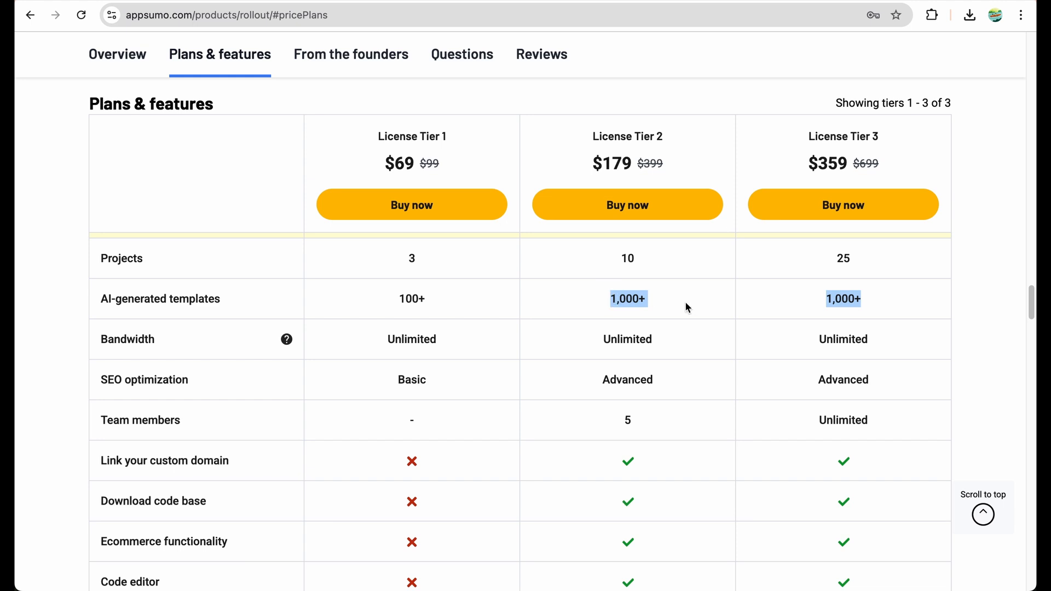
# Examine the remaining plan feature rows, from bandwidth and SEO optimization down to the AI builder features
pyautogui.scroll(1, 692, 305)
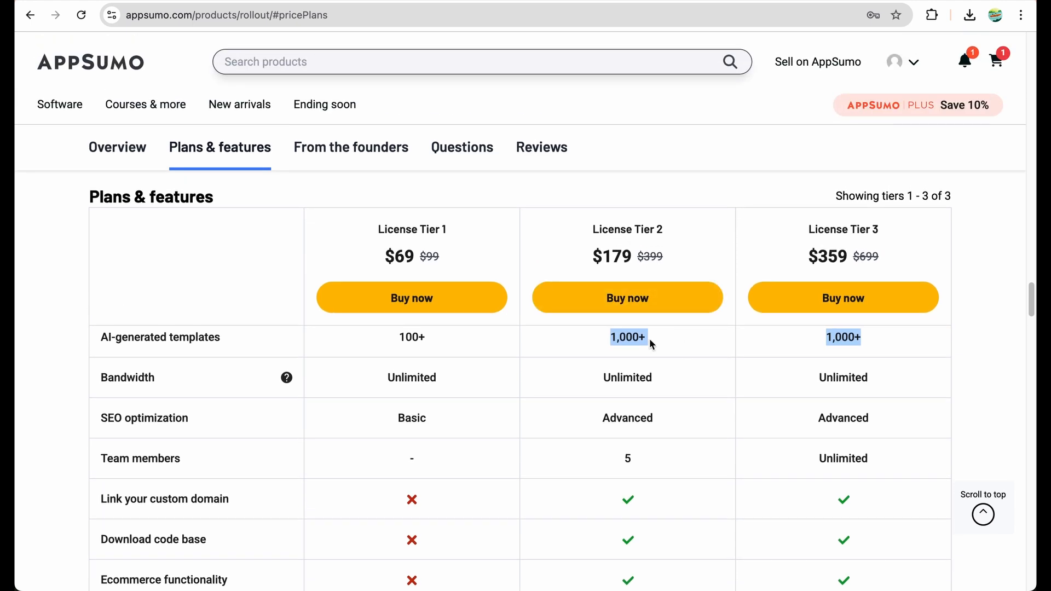
pyautogui.scroll(-2, 635, 366)
pyautogui.scroll(-3, 635, 366)
pyautogui.scroll(1, 649, 314)
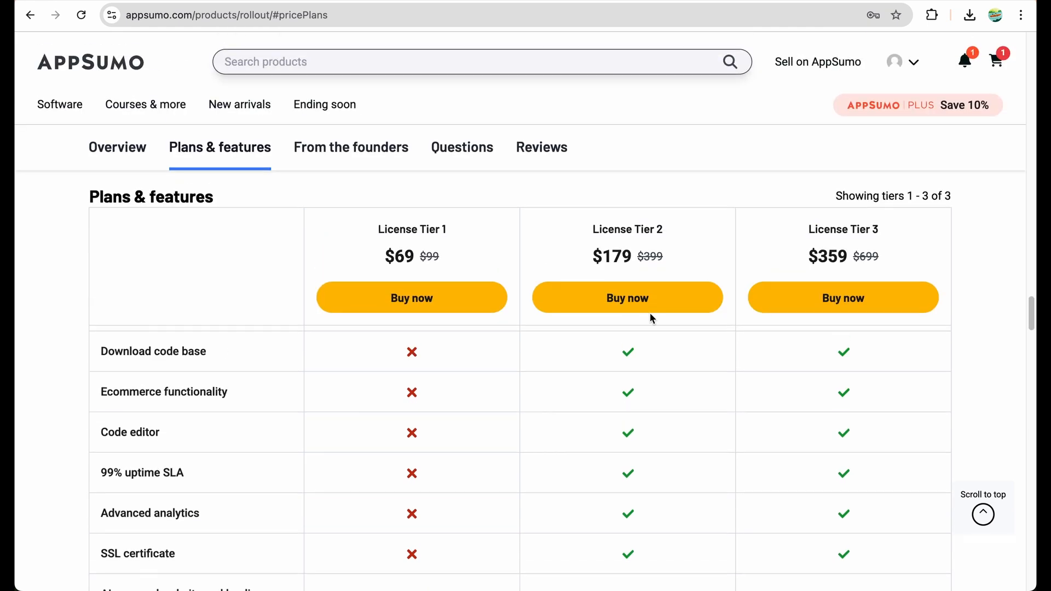
pyautogui.scroll(-2, 649, 314)
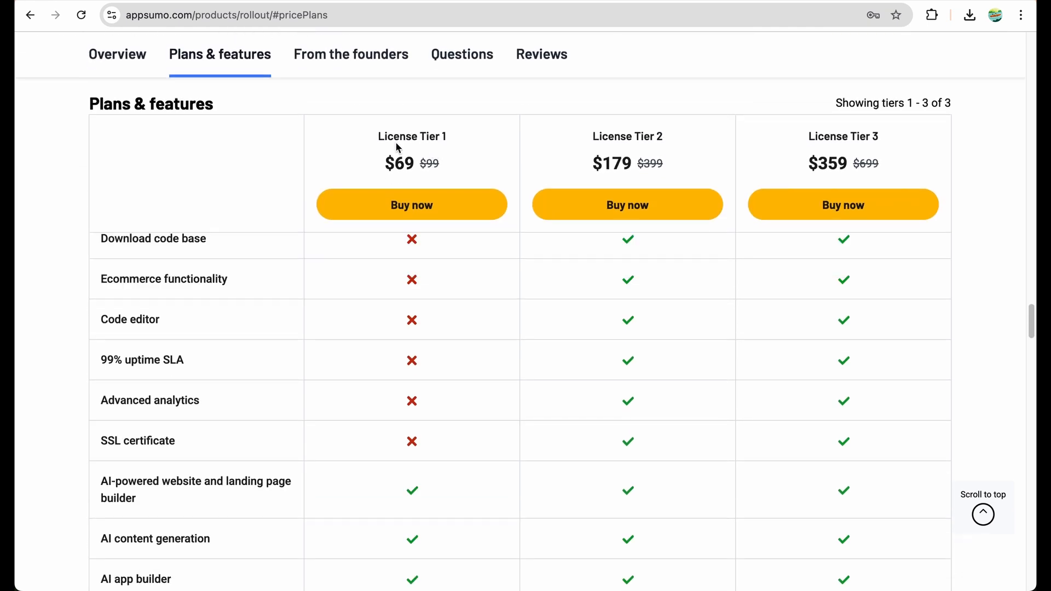
# Compare the feature rows across the three license tiers in the Plans & features table, highlighting the 99% uptime SLA feature
pyautogui.scroll(-2, 602, 352)
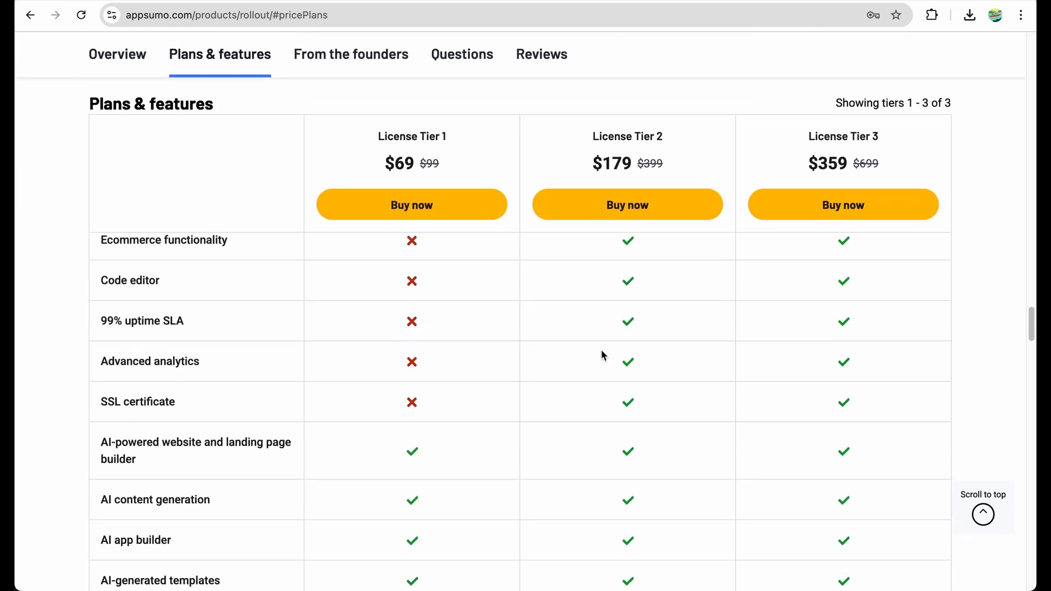
pyautogui.scroll(2, 602, 351)
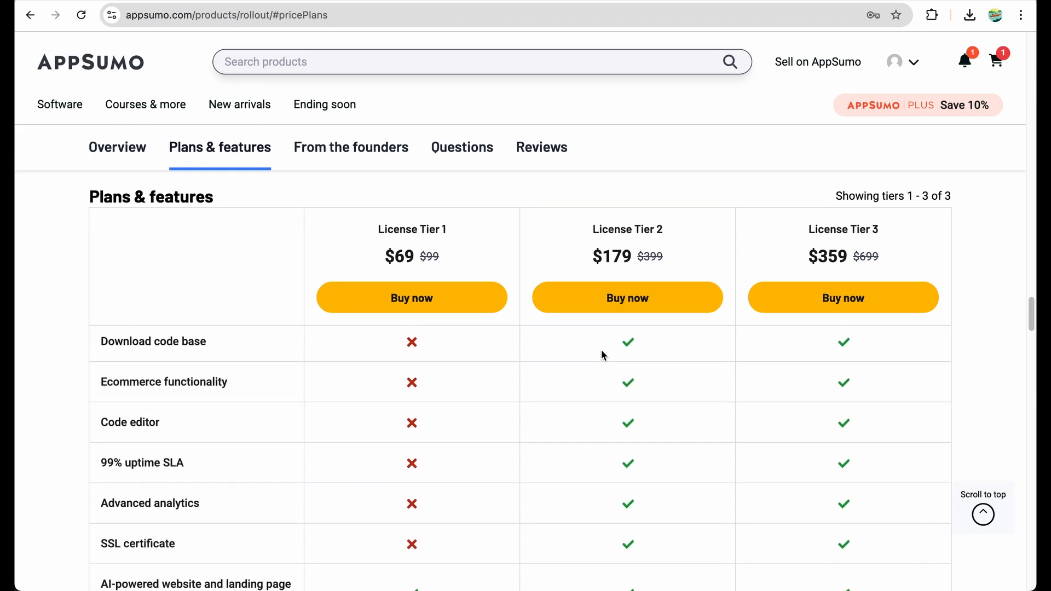
pyautogui.scroll(-1, 602, 351)
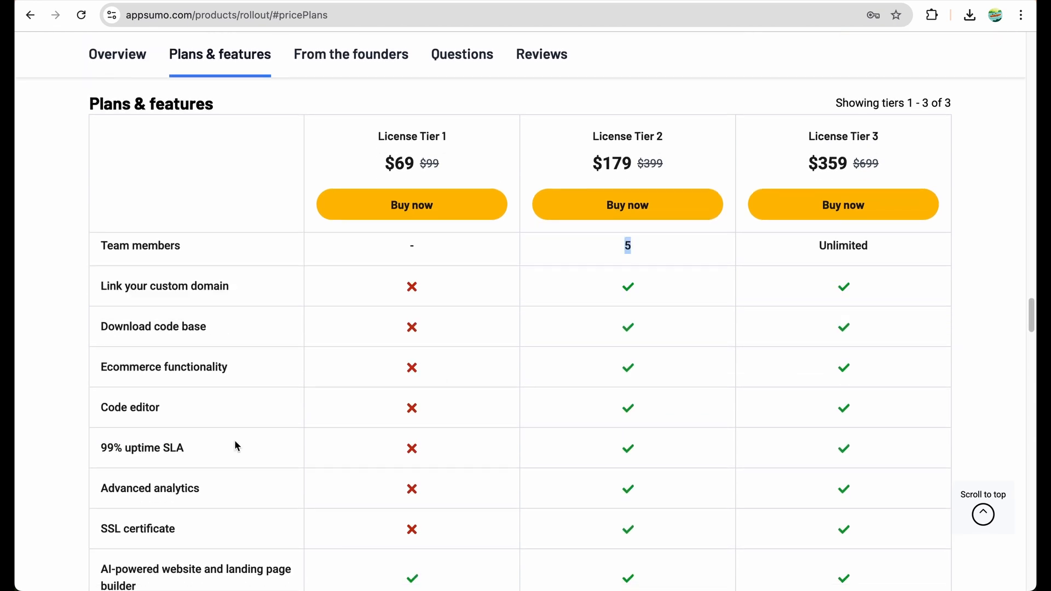
pyautogui.moveTo(98, 456); pyautogui.dragTo(201, 450)
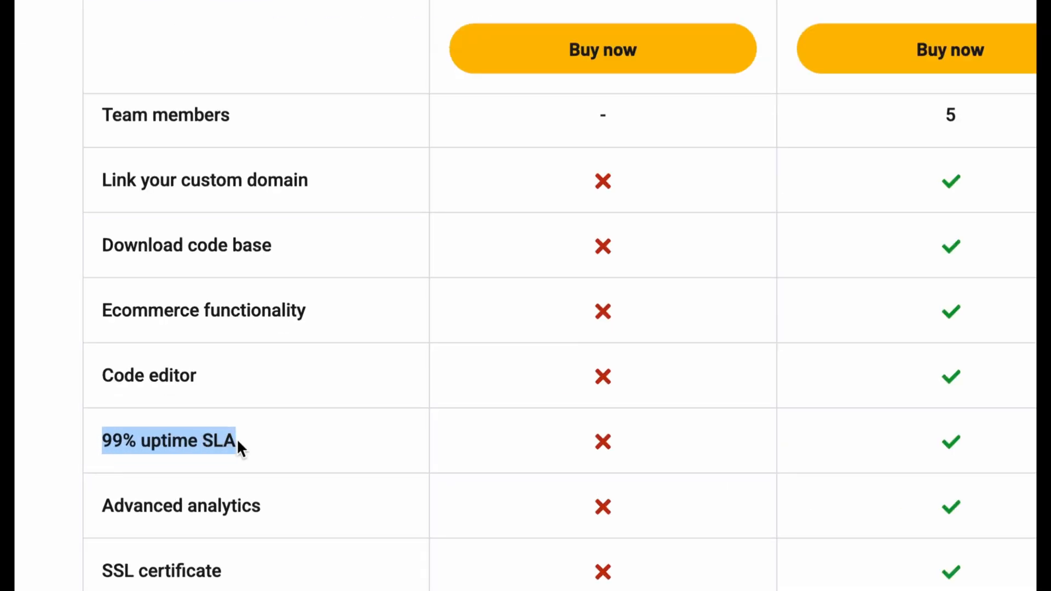
# Review the remaining feature rows from SSL certificate to the AI builder, and return to the deal overview
pyautogui.scroll(-3, 762, 423)
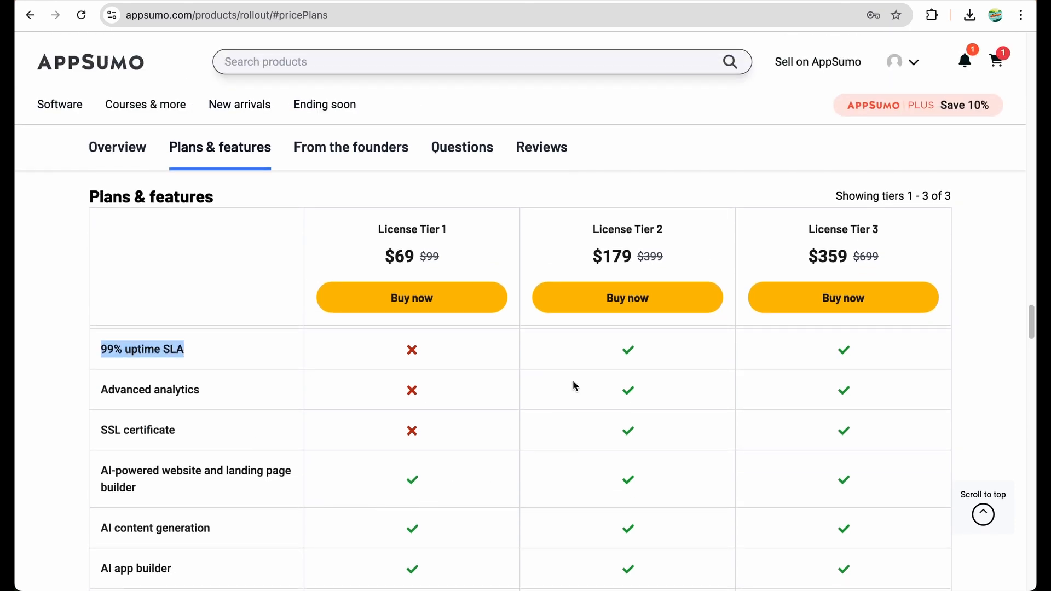
pyautogui.scroll(-4, 575, 382)
pyautogui.scroll(5, 526, 409)
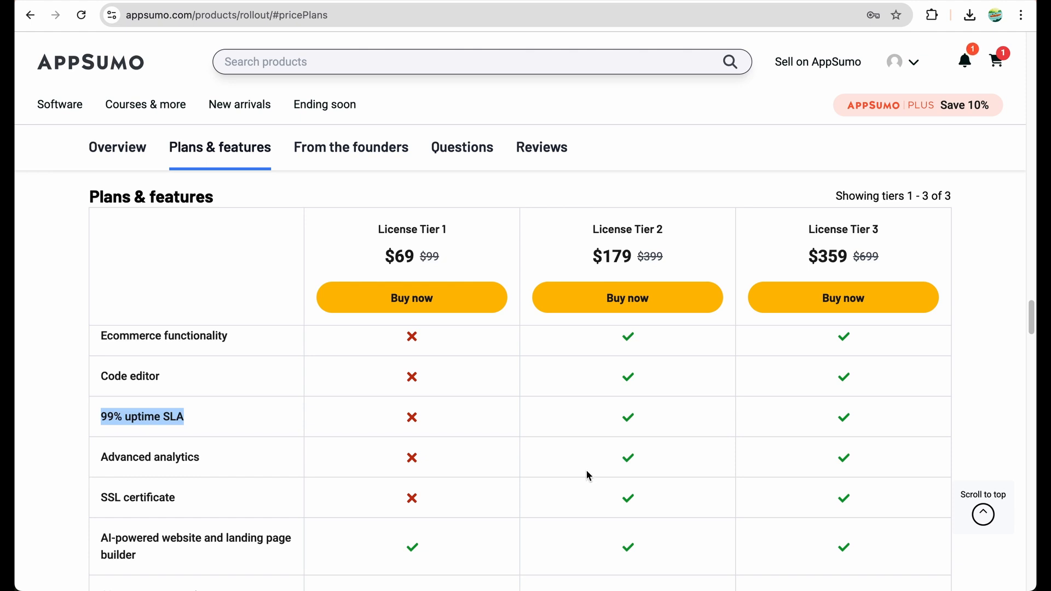
pyautogui.scroll(2, 586, 470)
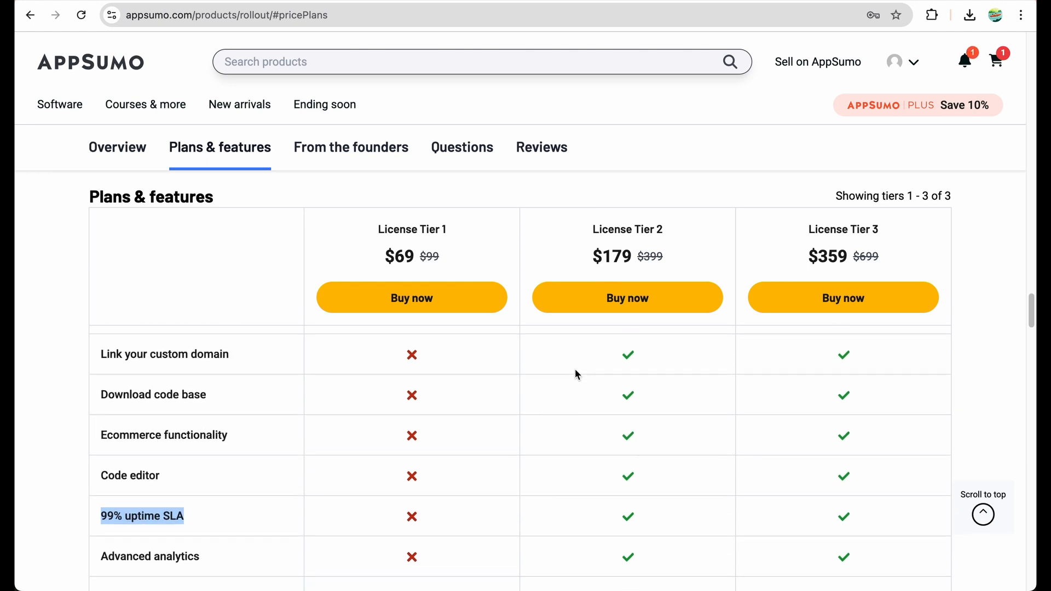
pyautogui.scroll(10, 566, 423)
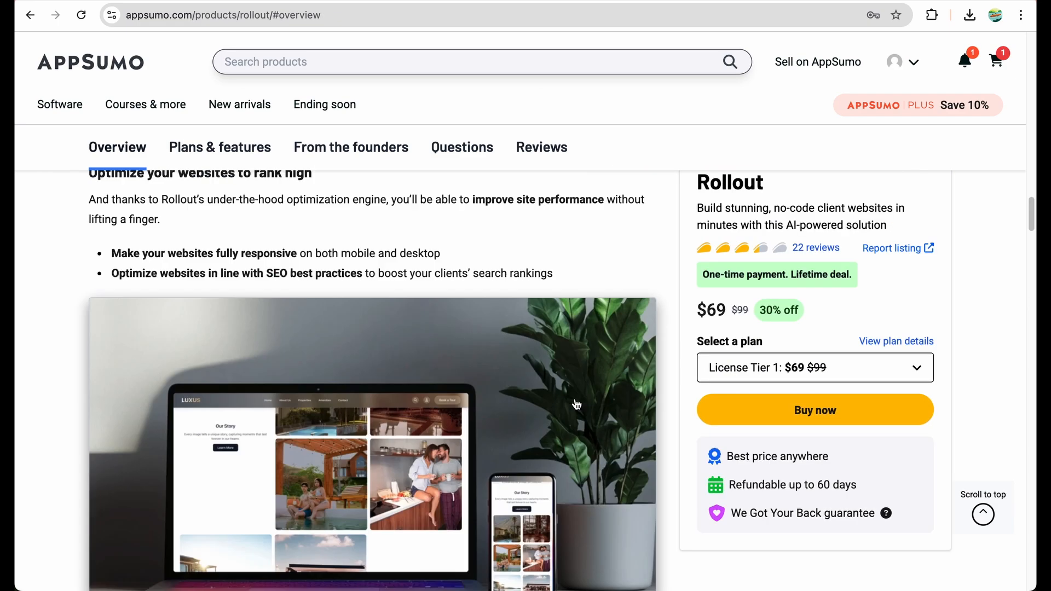
pyautogui.scroll(10, 576, 404)
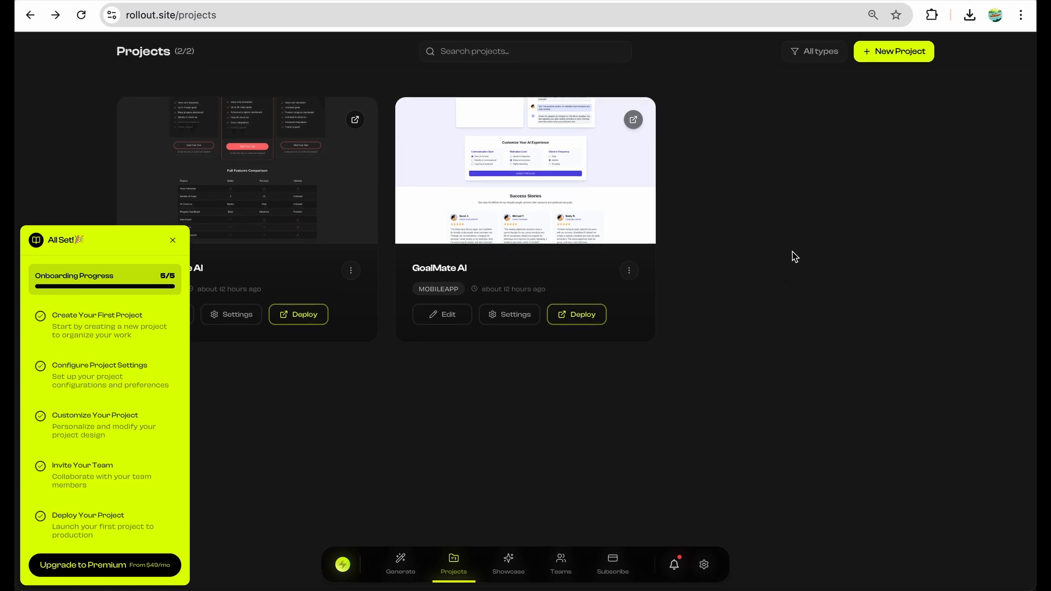
# Switch to the Rollout projects dashboard, dismiss the onboarding checklist, and view the description prompt for a new Mobile App project
pyautogui.click(173, 242)
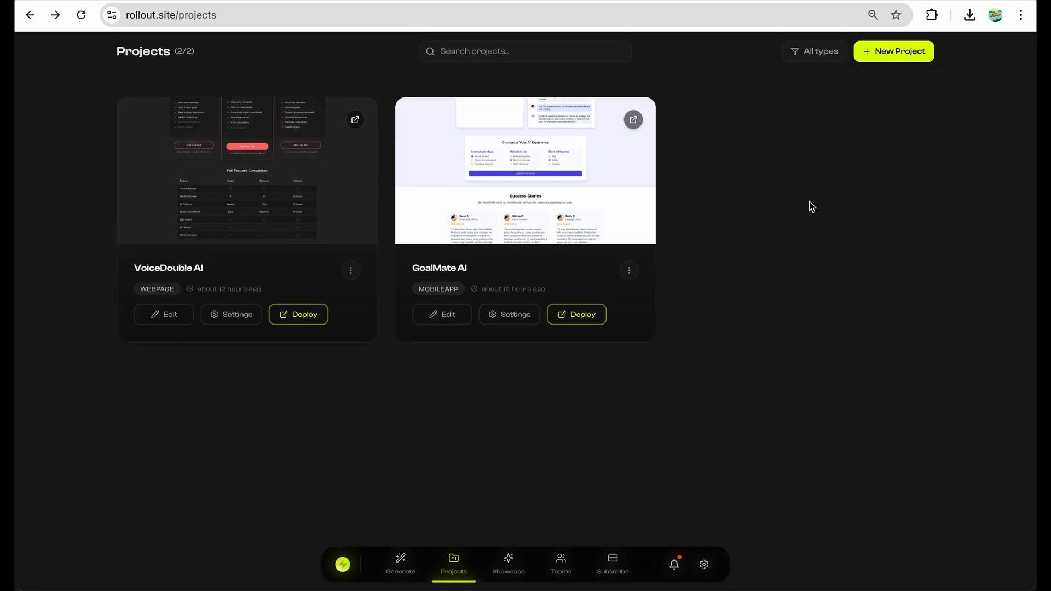
pyautogui.click(887, 51)
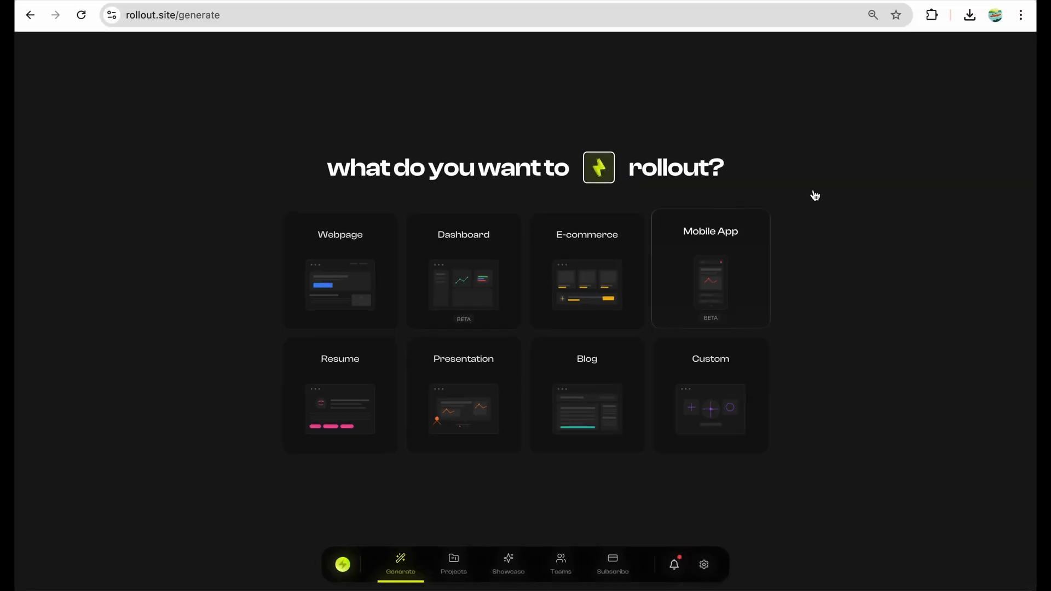
pyautogui.click(703, 279)
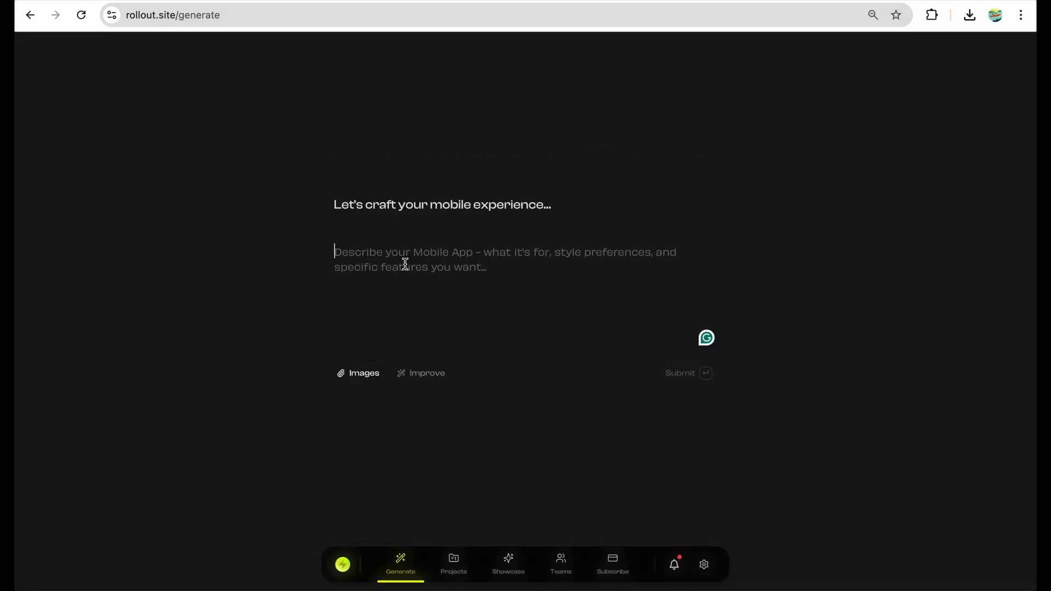
pyautogui.click(387, 262)
# Open the GoalMate AI project for editing and examine the hero section of its generated page
pyautogui.click(455, 564)
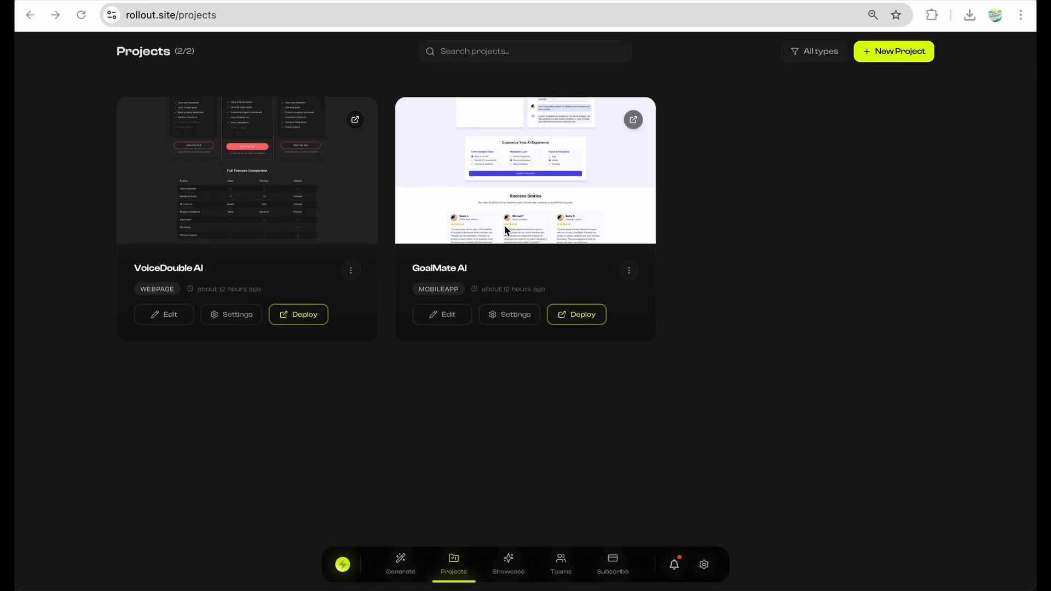
pyautogui.click(448, 317)
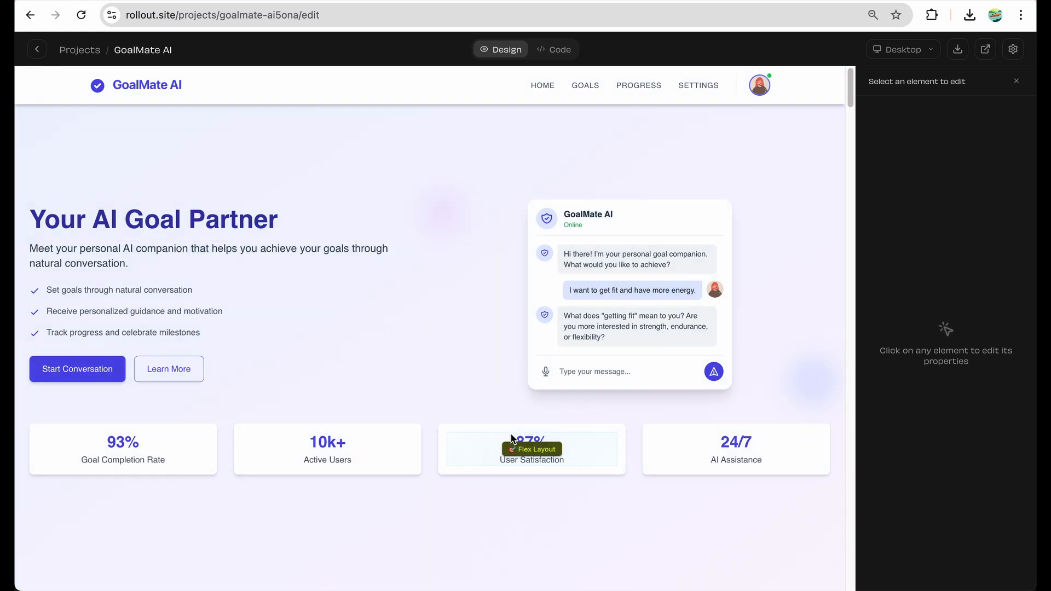
pyautogui.scroll(-3, 512, 437)
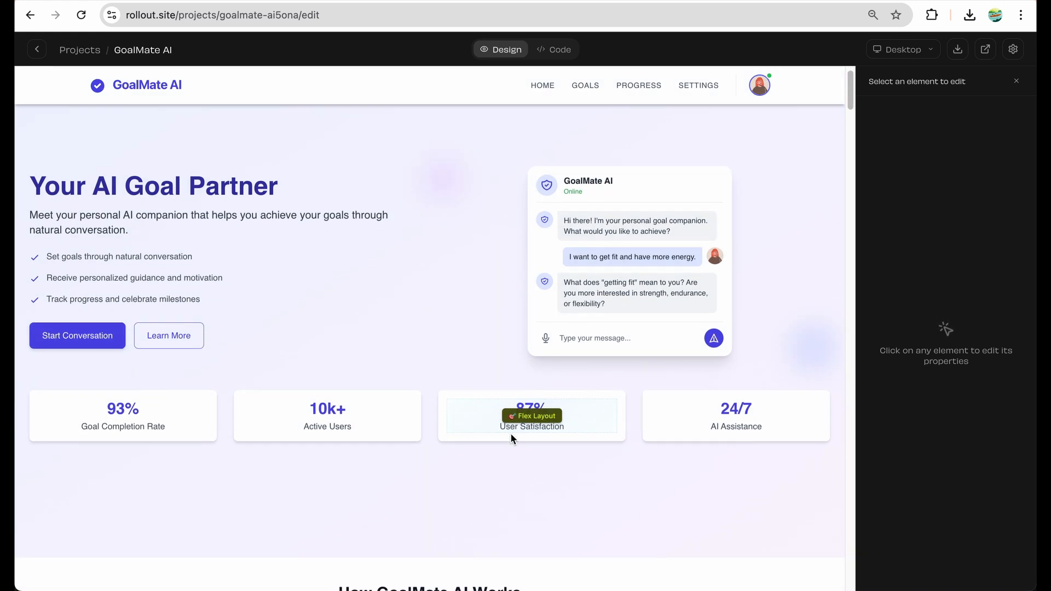
pyautogui.scroll(-2, 483, 438)
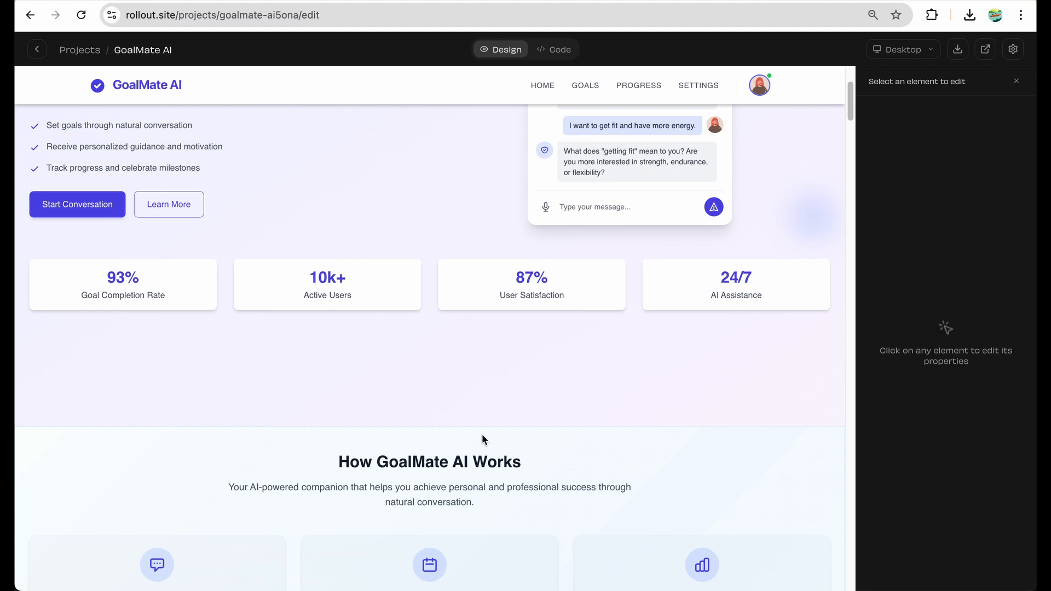
# Examine the GoalMate AI page's feature cards and the numbered steps of its How It Works section
pyautogui.scroll(-8, 482, 435)
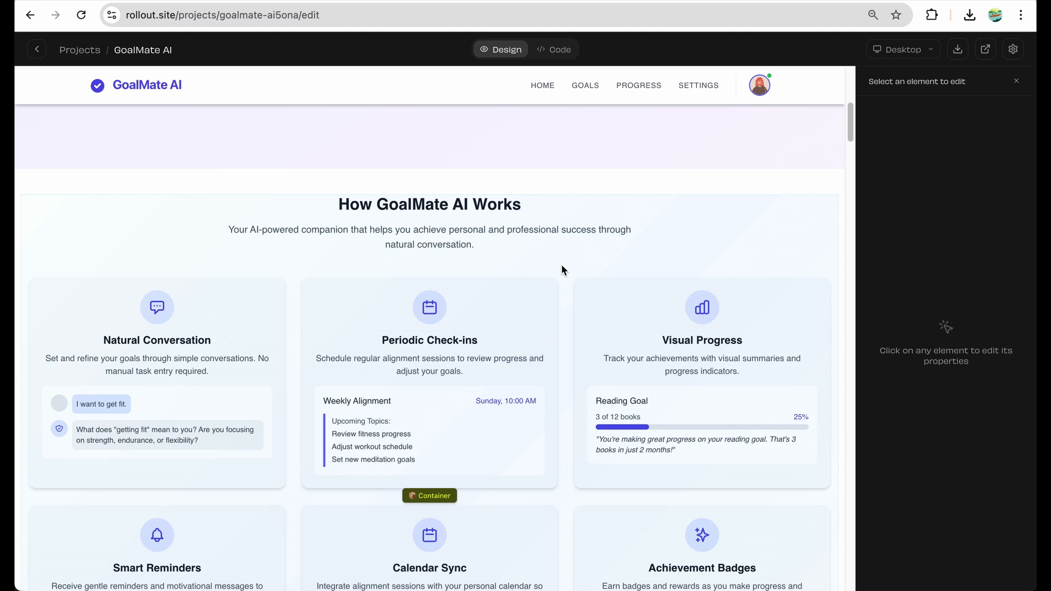
pyautogui.scroll(-3, 562, 269)
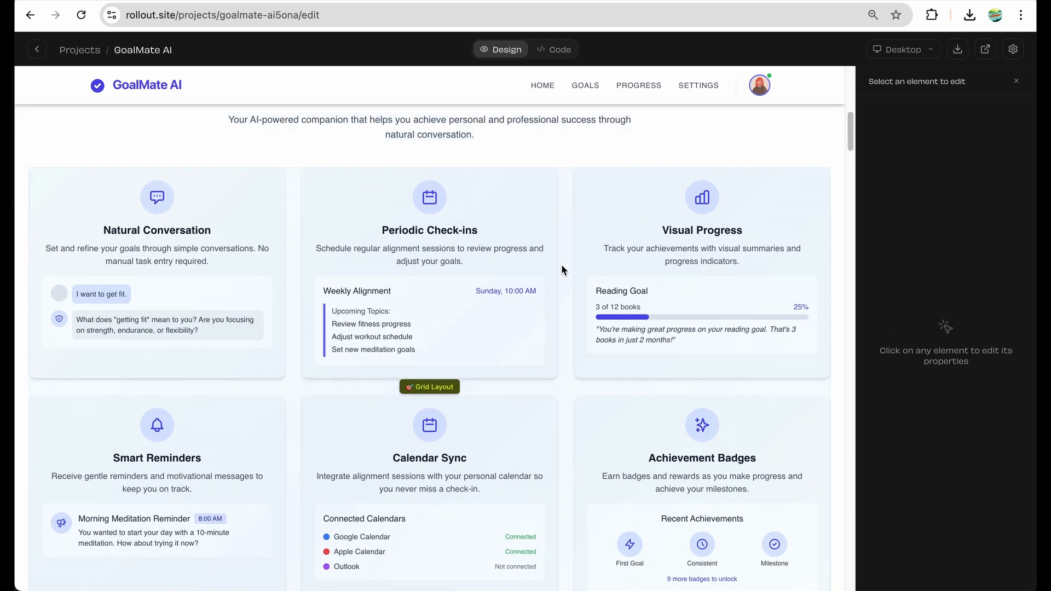
pyautogui.scroll(-10, 561, 269)
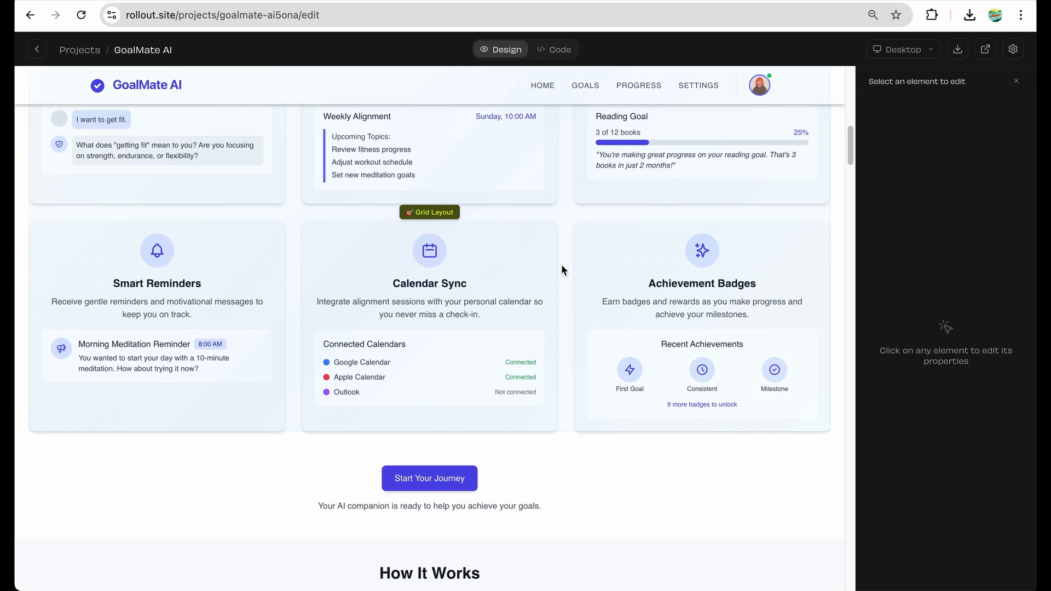
pyautogui.scroll(-7, 562, 269)
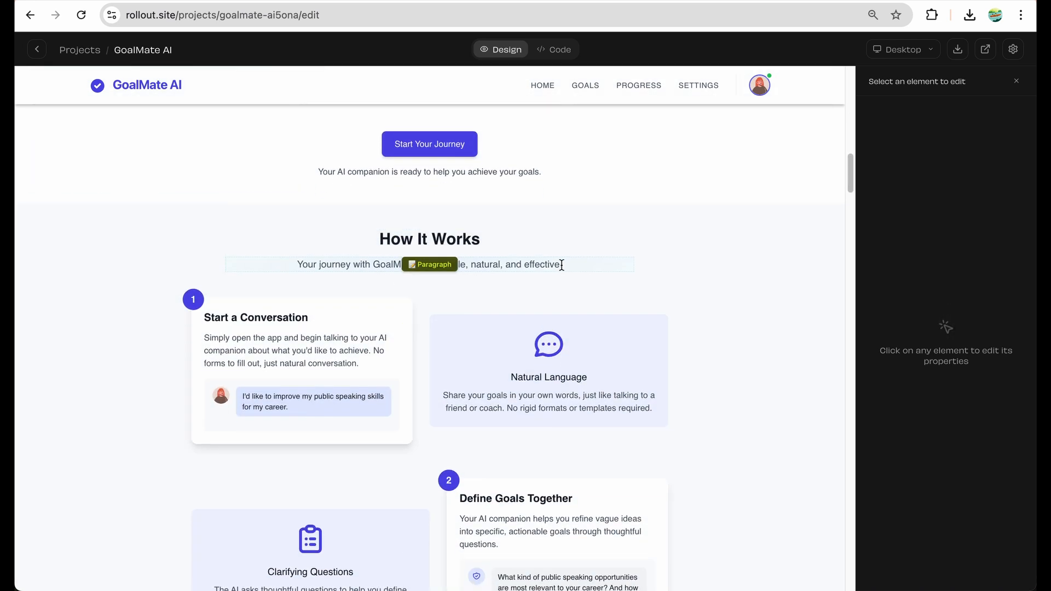
pyautogui.scroll(-6, 562, 269)
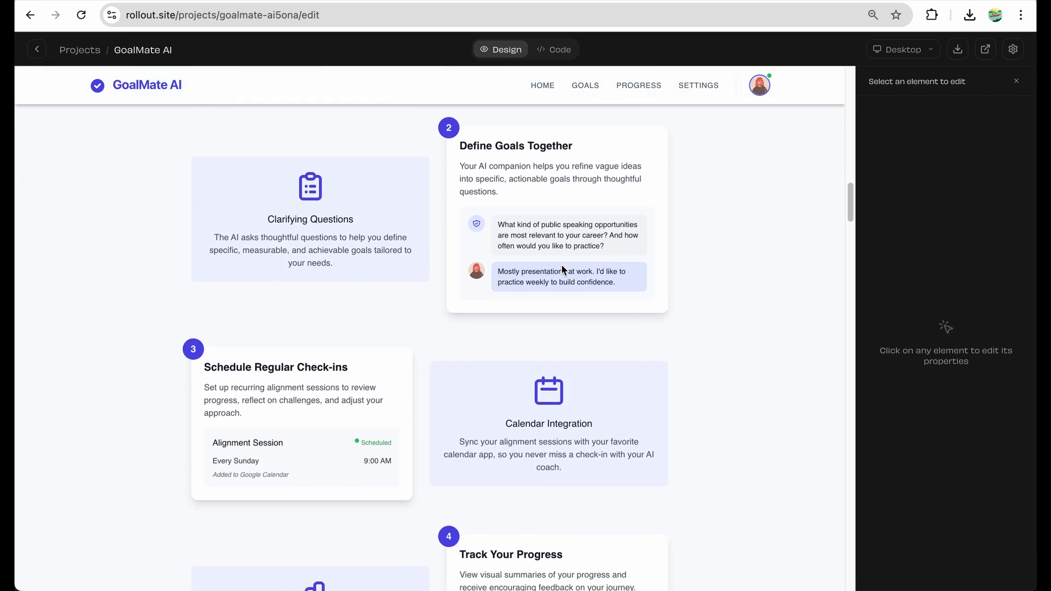
pyautogui.scroll(-9, 561, 265)
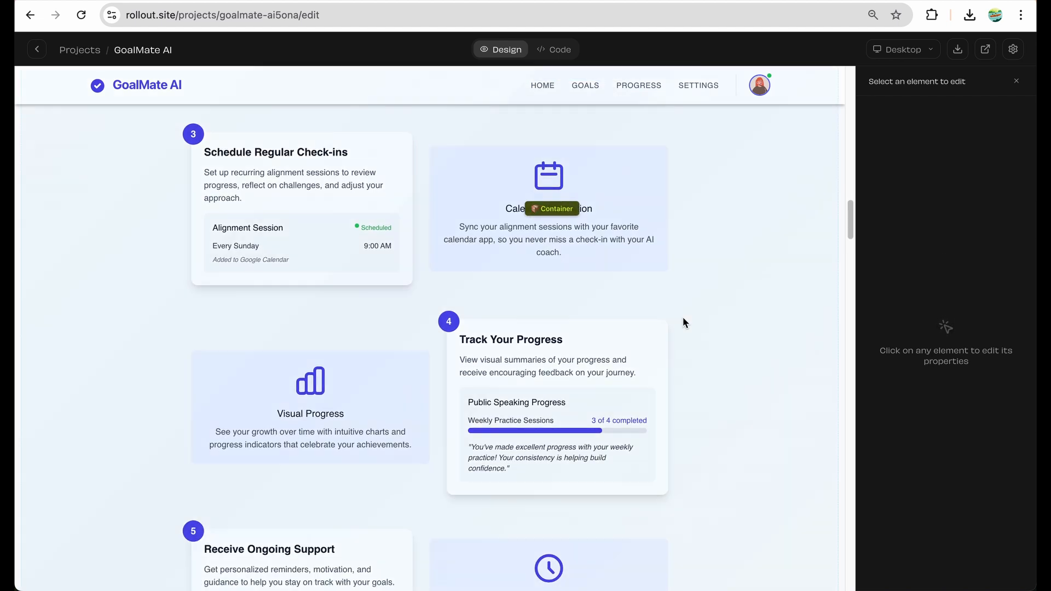
# Select the How It Works container, the Timely Support card, and the Receive Ongoing Support heading to view their editing options
pyautogui.click(713, 340)
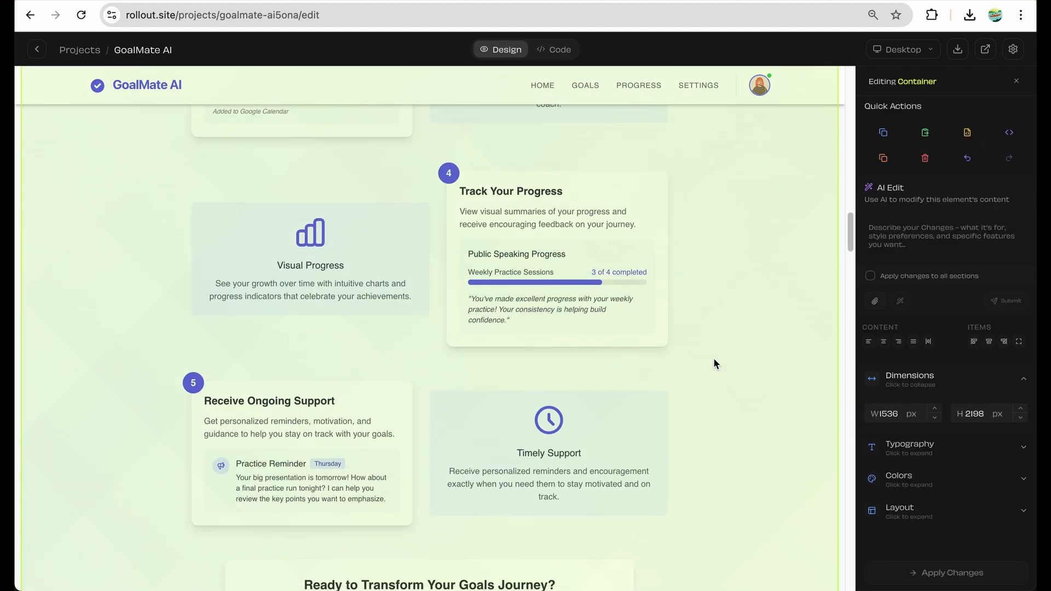
pyautogui.scroll(-4, 712, 363)
pyautogui.click(624, 296)
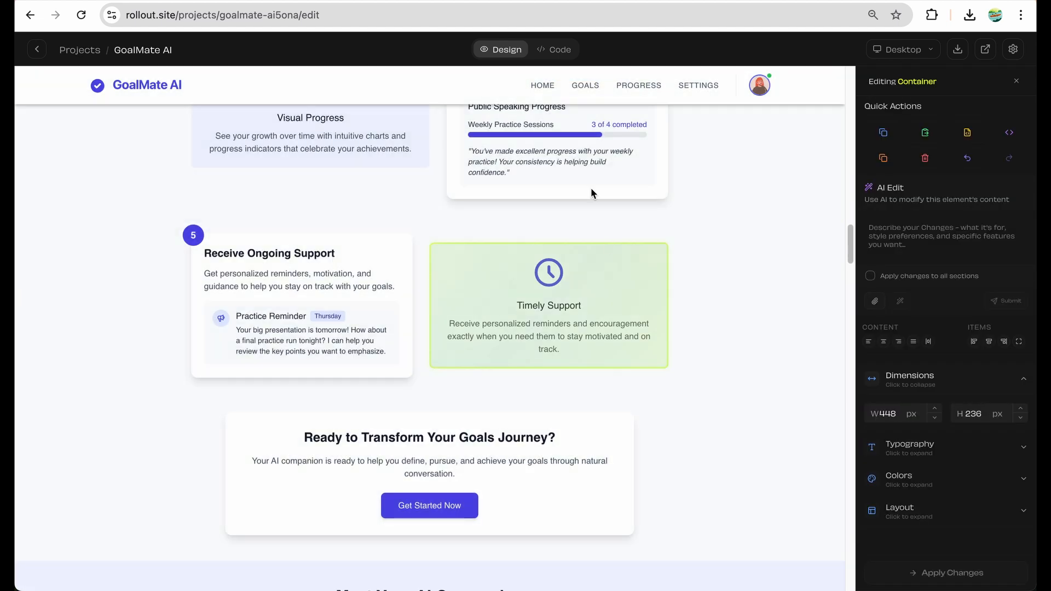
pyautogui.click(395, 251)
# Examine the Meet Your AI Companion, Customize Your AI Experience, and Success Stories sections of the page
pyautogui.scroll(-9, 395, 249)
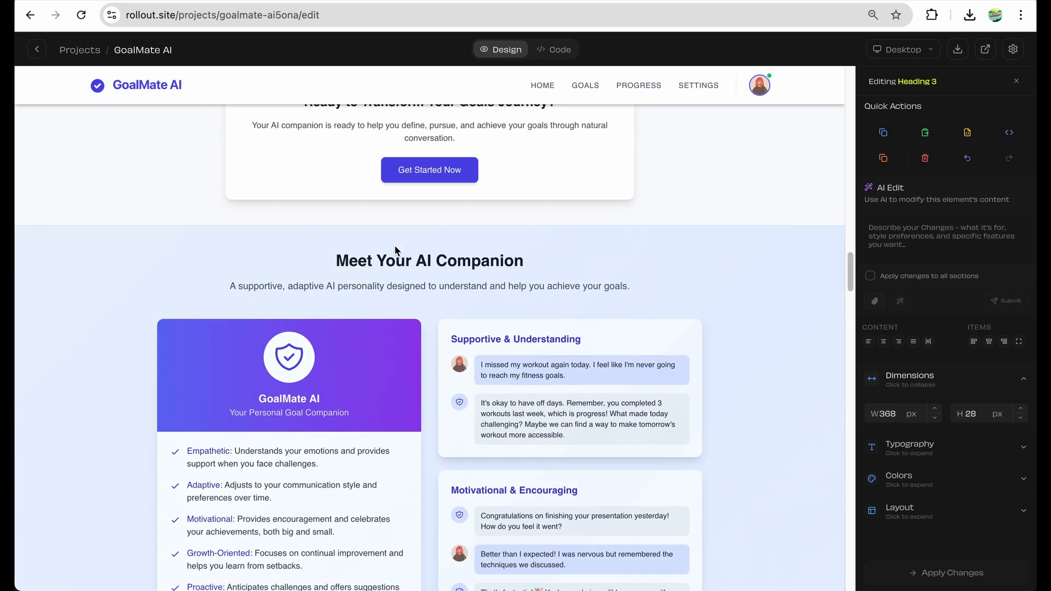
pyautogui.scroll(-9, 557, 298)
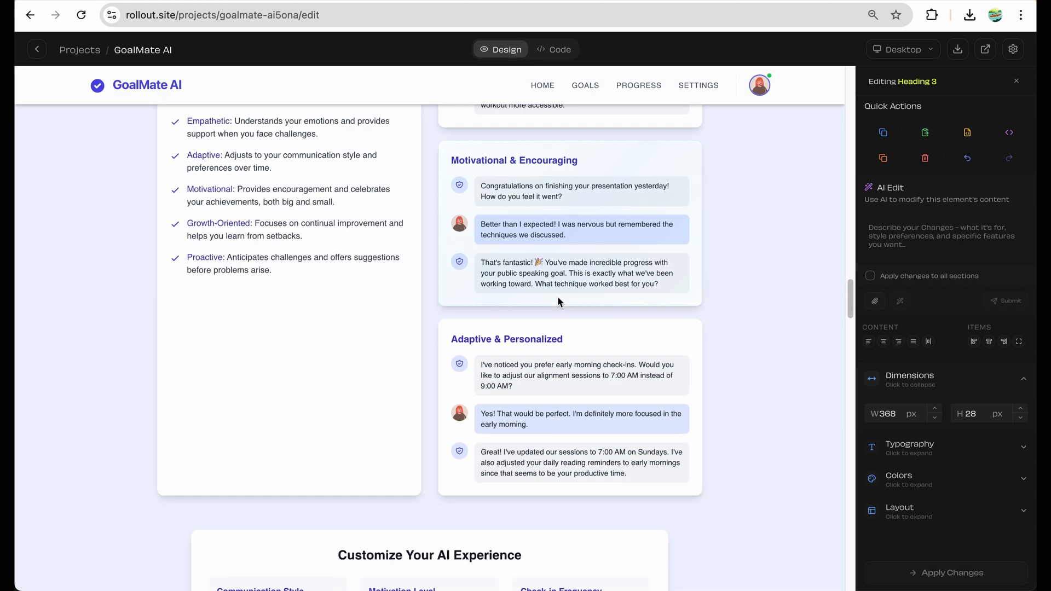
pyautogui.scroll(-4, 557, 301)
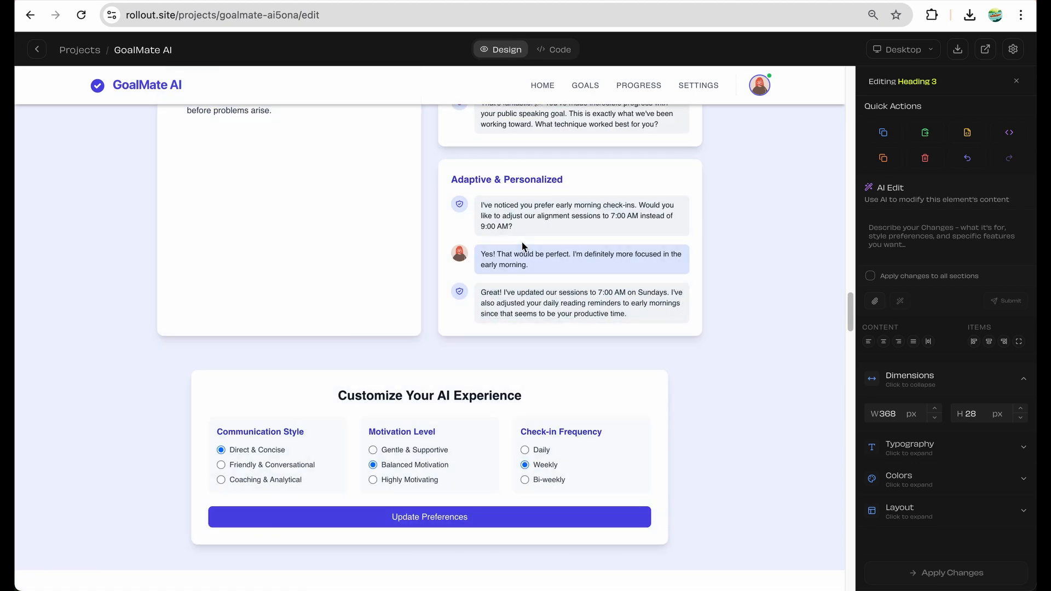
pyautogui.scroll(-7, 536, 364)
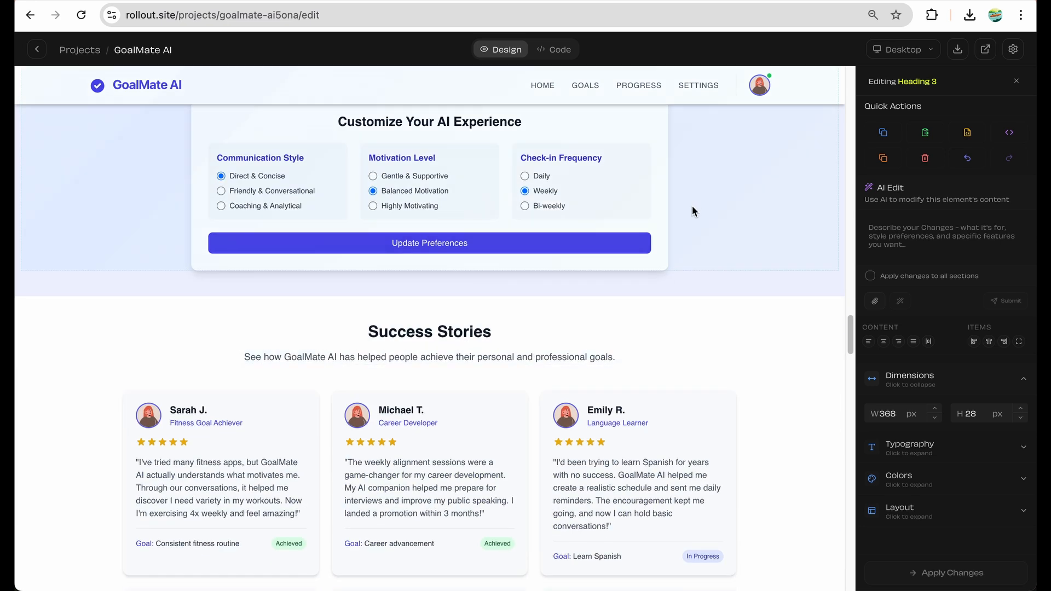
pyautogui.scroll(4, 692, 211)
pyautogui.scroll(-10, 393, 462)
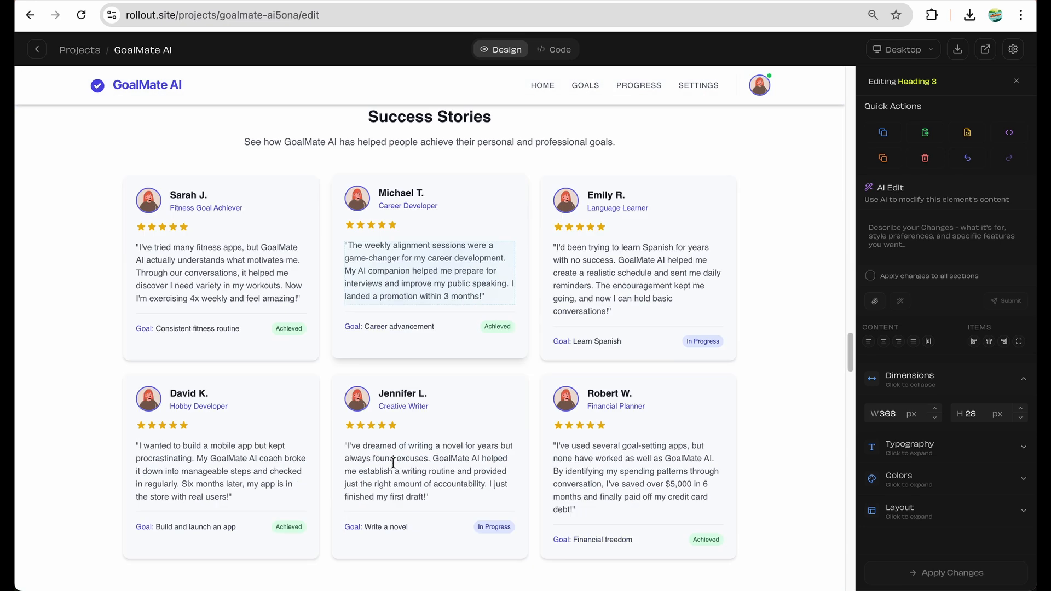
pyautogui.scroll(10, 468, 344)
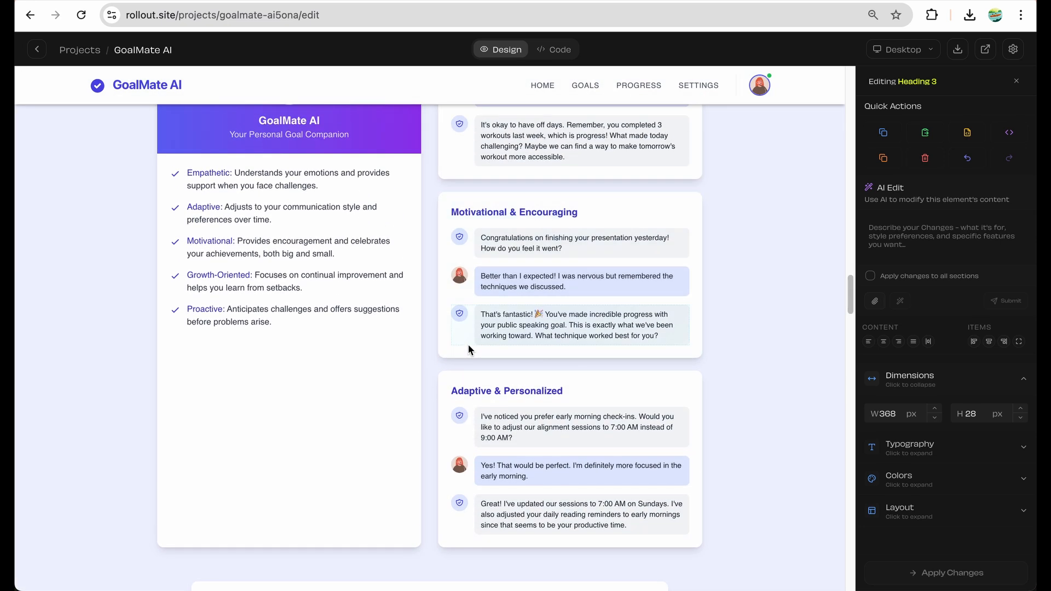
# Return to the hero section and select the chat card's header and its greeting message to view their editing options
pyautogui.scroll(20, 468, 344)
pyautogui.click(700, 211)
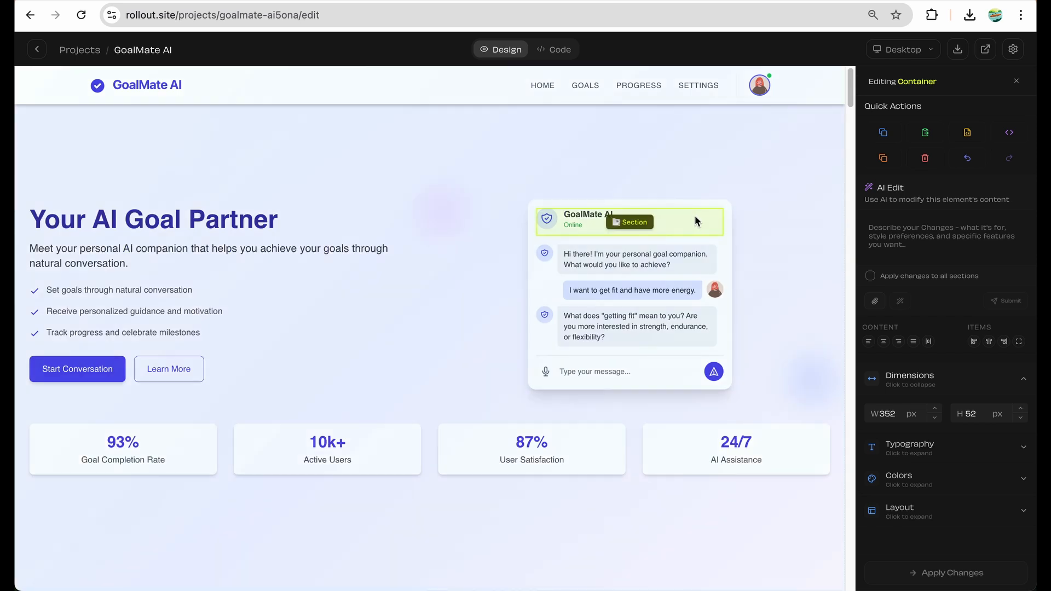
pyautogui.click(637, 255)
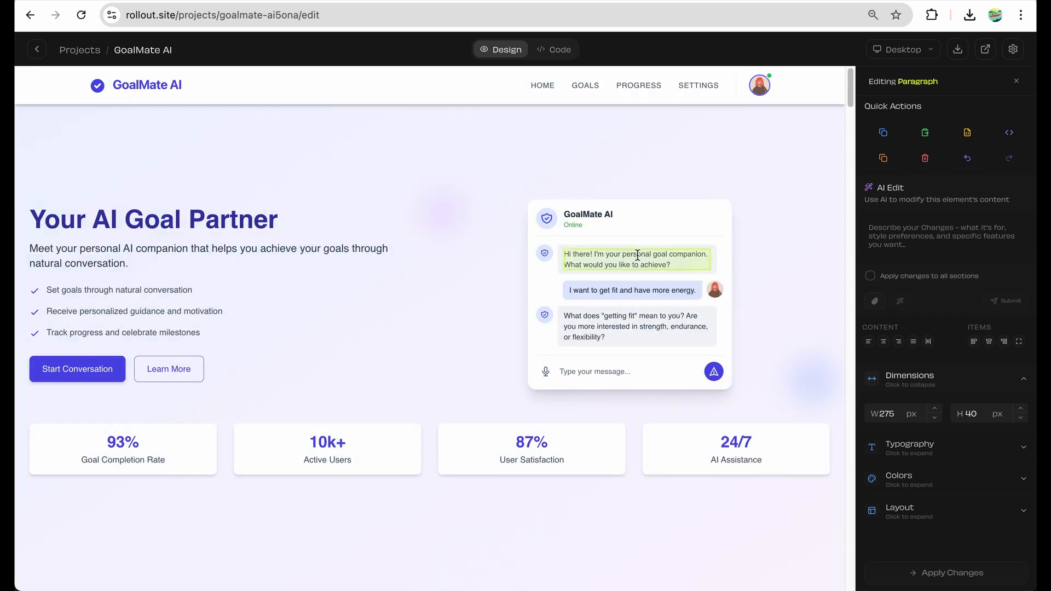
# Select the "Your AI Goal Partner" heading, check its AI Edit prompt, and select the whole hero section
pyautogui.click(249, 222)
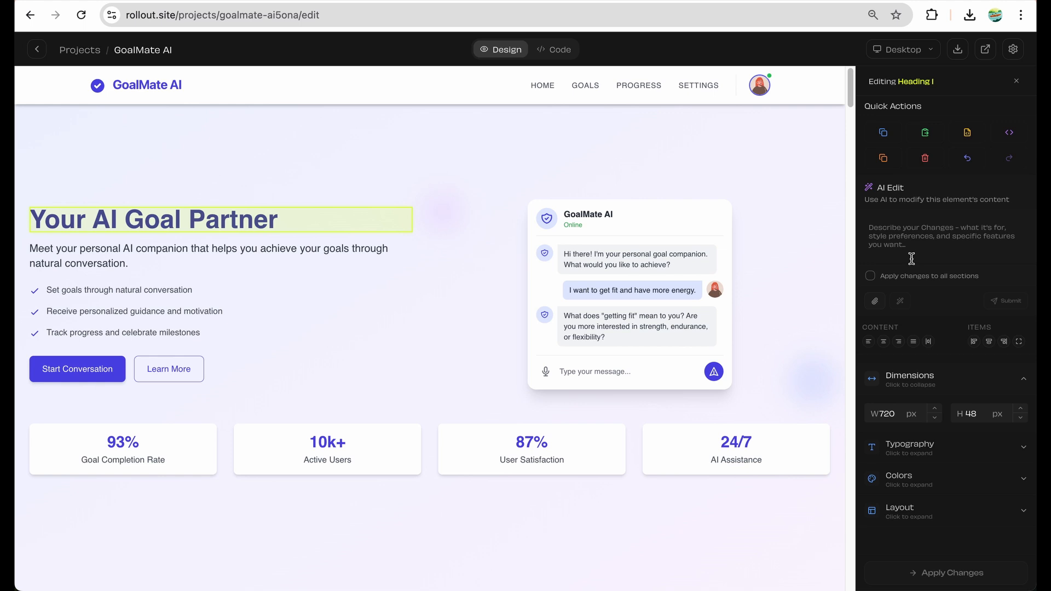
pyautogui.click(911, 258)
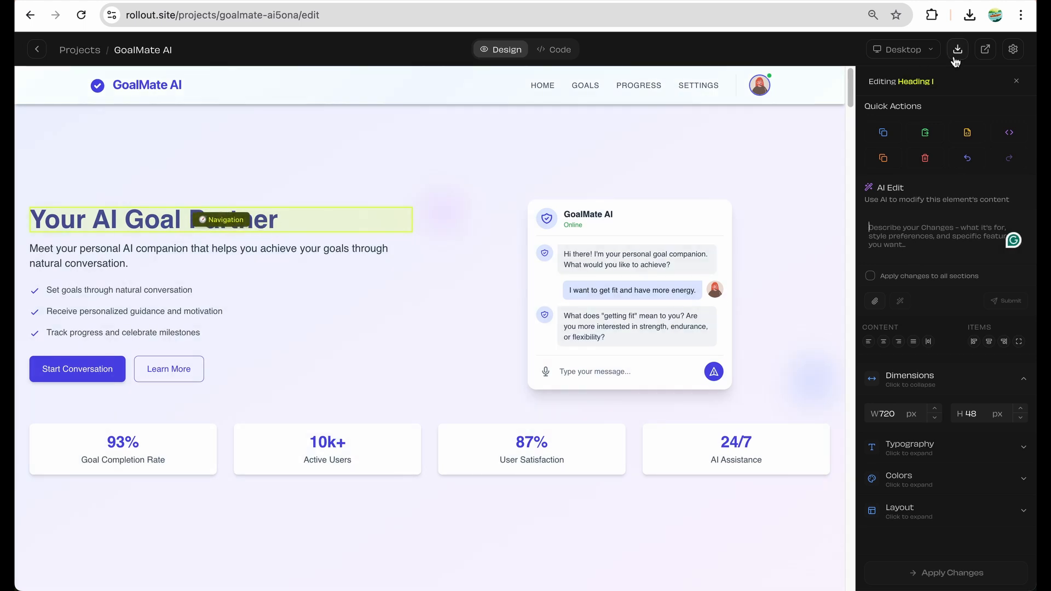
pyautogui.click(499, 171)
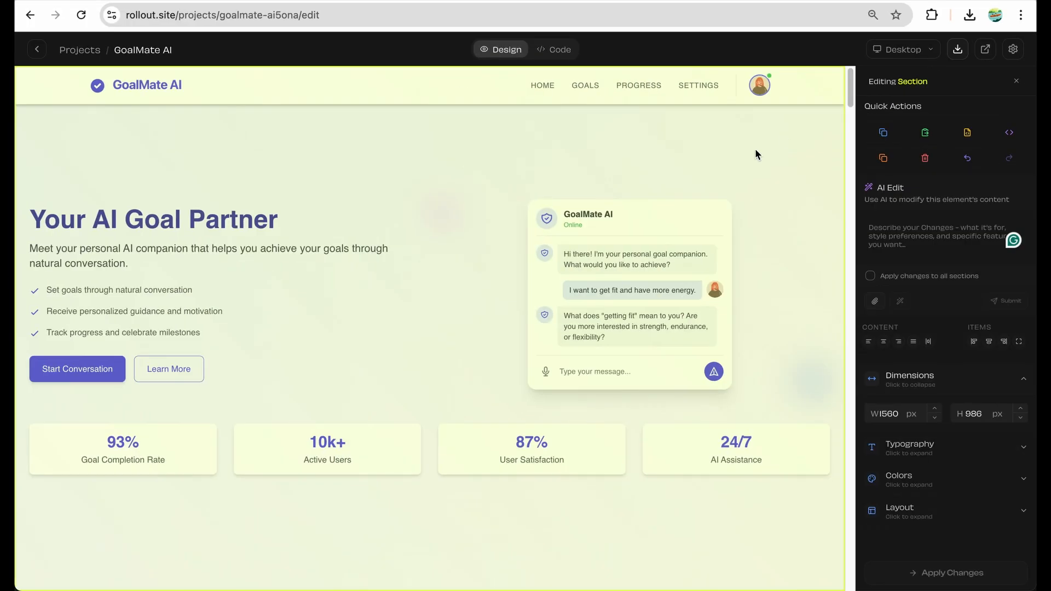
# Open the published GoalMate AI site and examine its page from the hero section down to the sample companion conversations
pyautogui.click(117, 346)
pyautogui.click(398, 174)
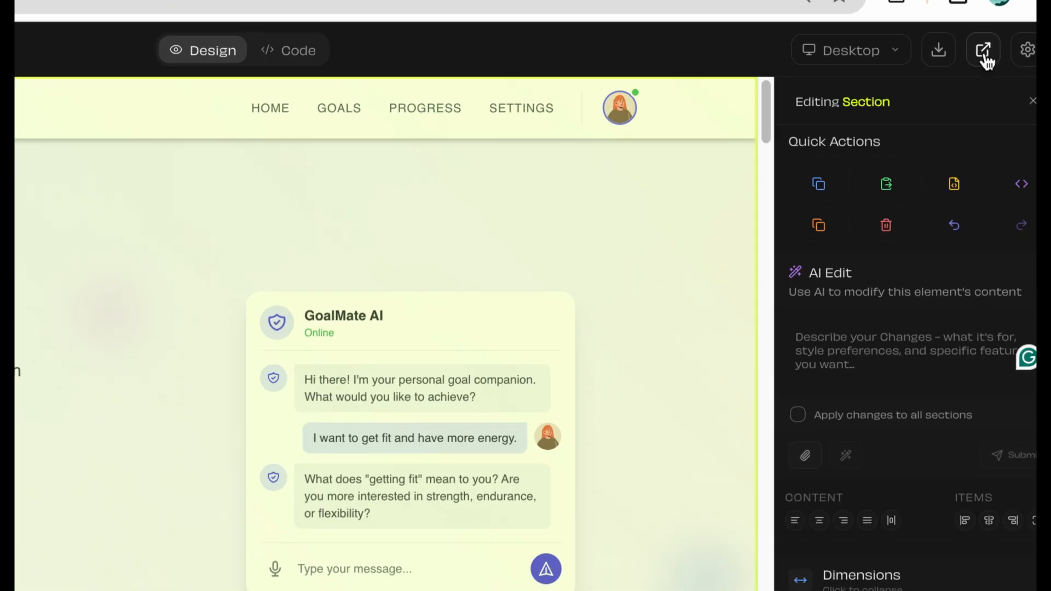
pyautogui.click(984, 50)
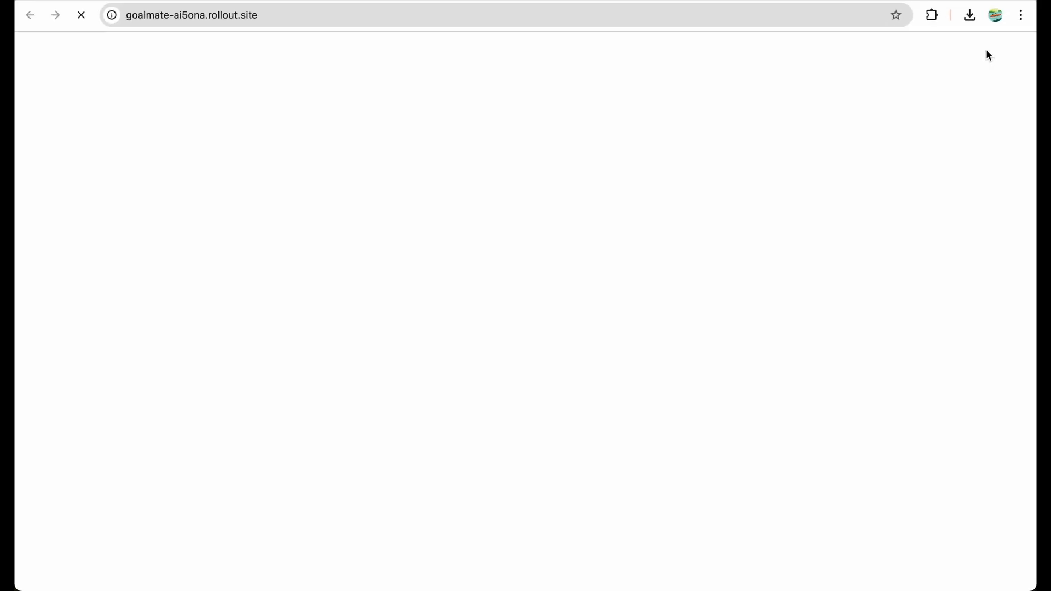
pyautogui.scroll(-3, 542, 186)
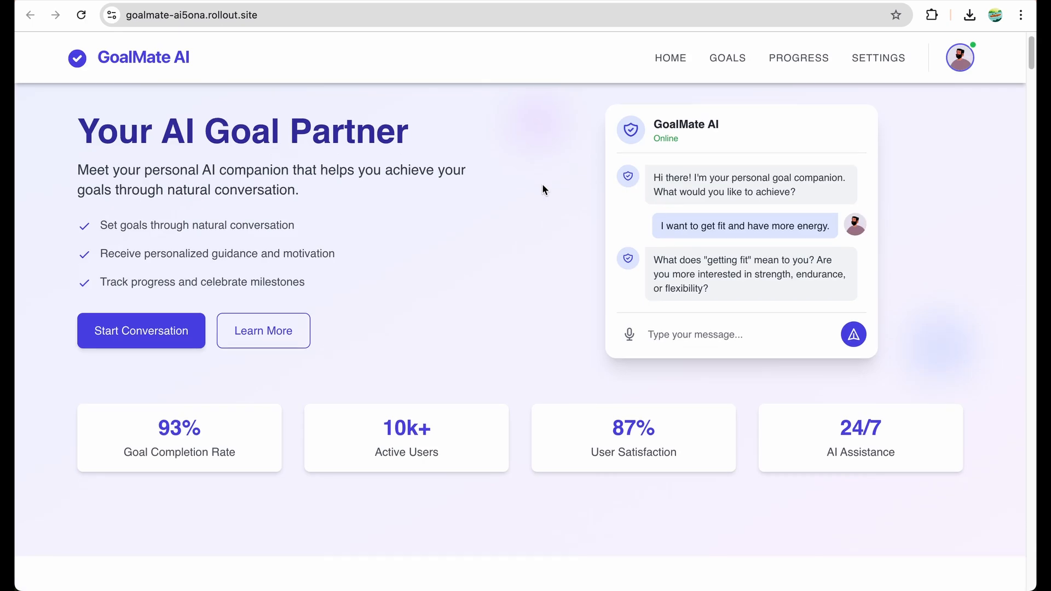
pyautogui.scroll(-15, 542, 189)
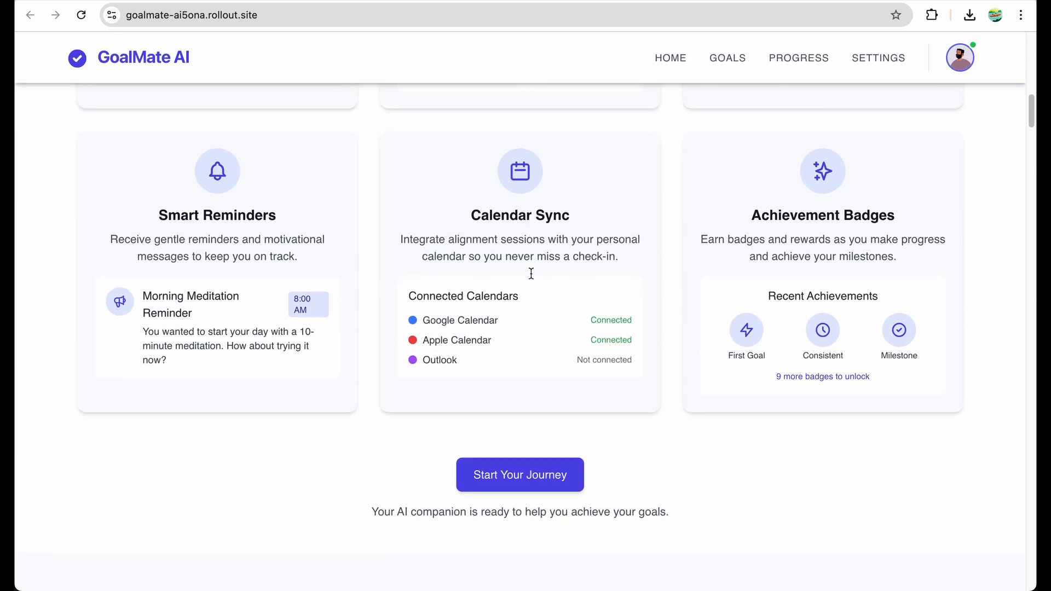
pyautogui.scroll(-20, 531, 279)
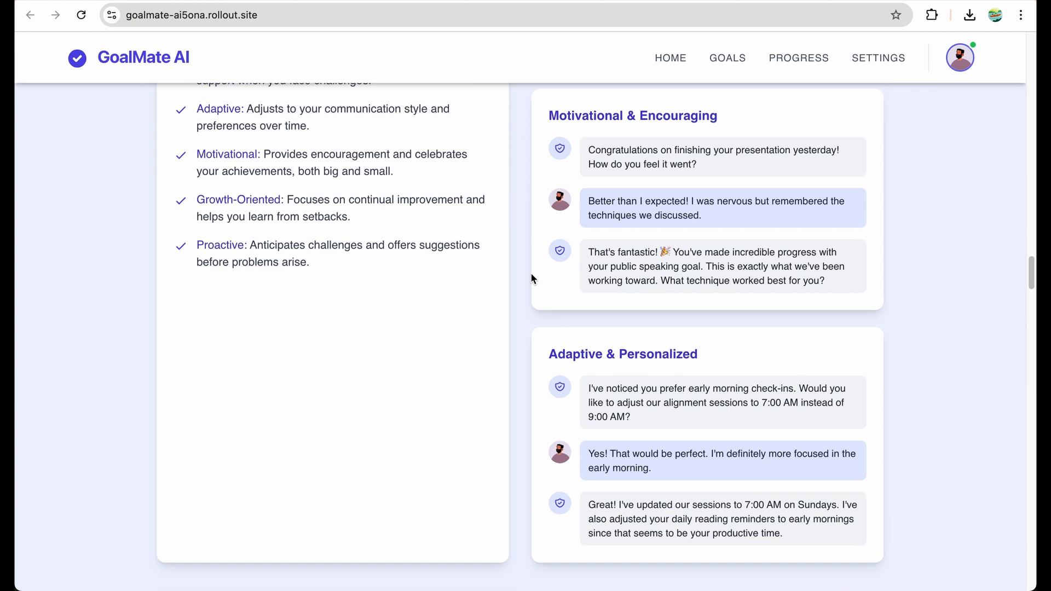
pyautogui.scroll(-1, 531, 279)
# Switch to the cargo.one website and examine its home page down to the door-to-door quotes section
pyautogui.click(691, 1)
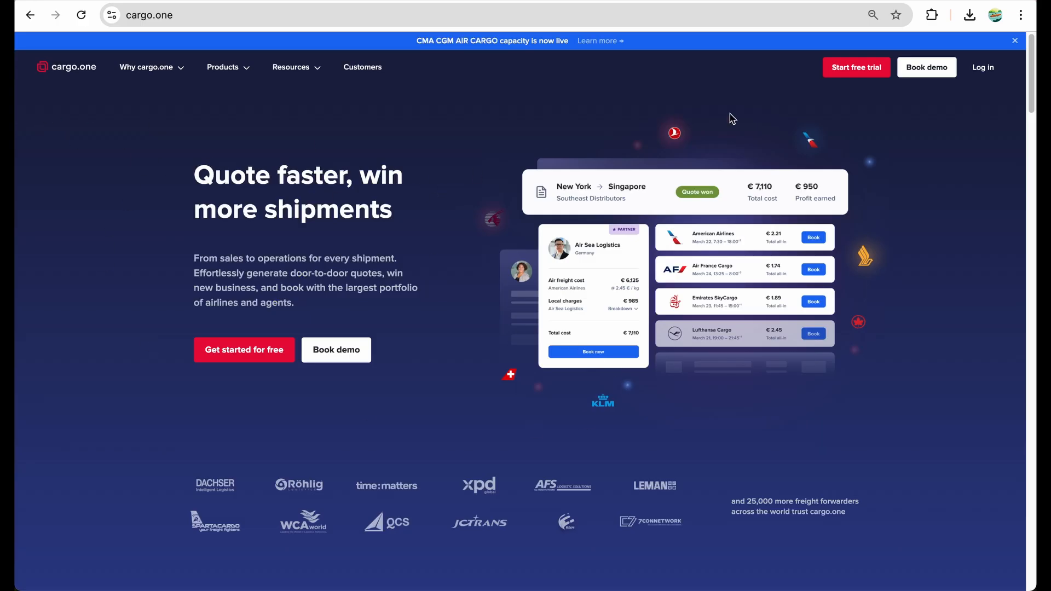
pyautogui.scroll(-20, 616, 296)
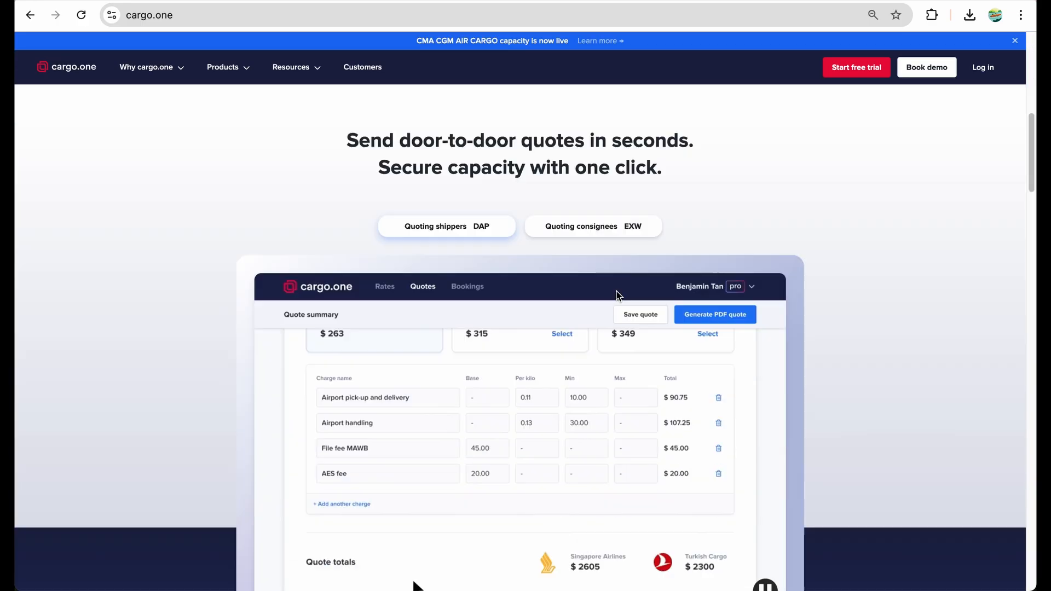
pyautogui.scroll(-8, 616, 291)
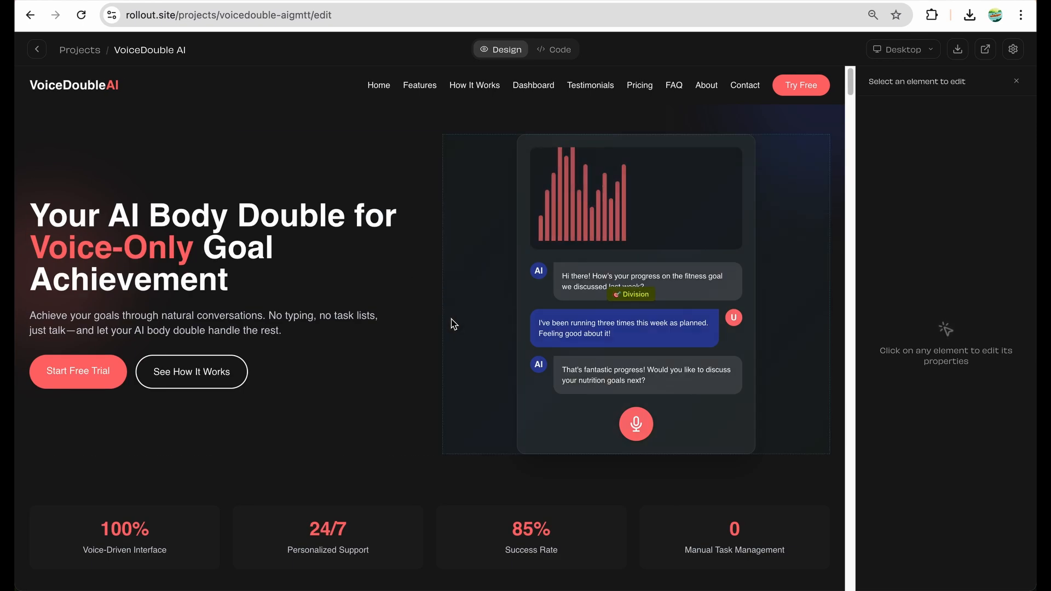
# Examine the VoiceDouble AI project's hero, feature cards, and process timeline, and select the circle marking step 2
pyautogui.scroll(-1, 451, 318)
pyautogui.scroll(-8, 453, 324)
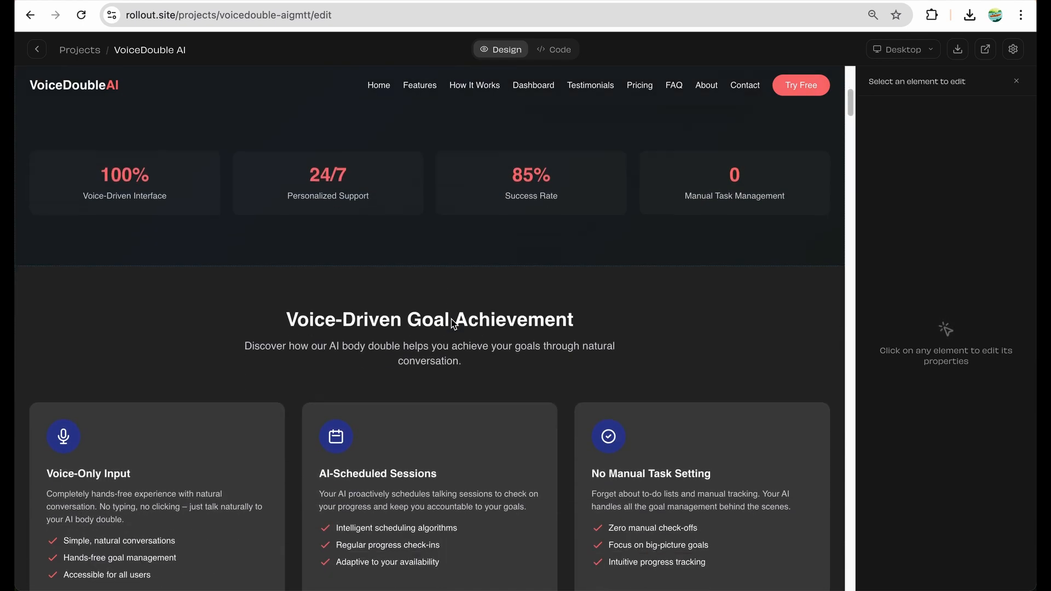
pyautogui.scroll(-3, 454, 324)
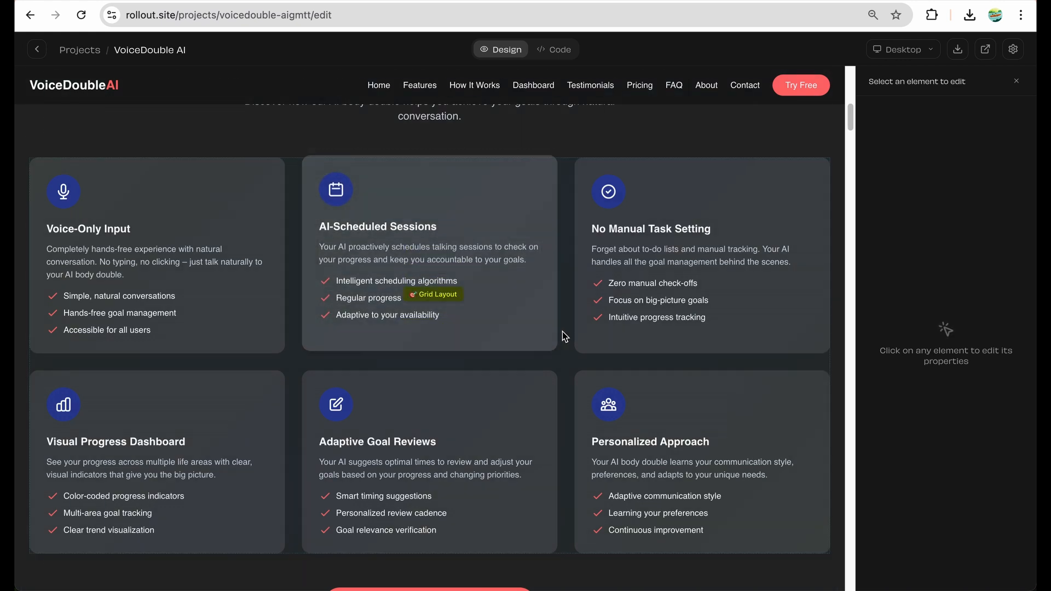
pyautogui.scroll(-1, 566, 342)
pyautogui.scroll(-4, 568, 347)
pyautogui.scroll(-20, 457, 421)
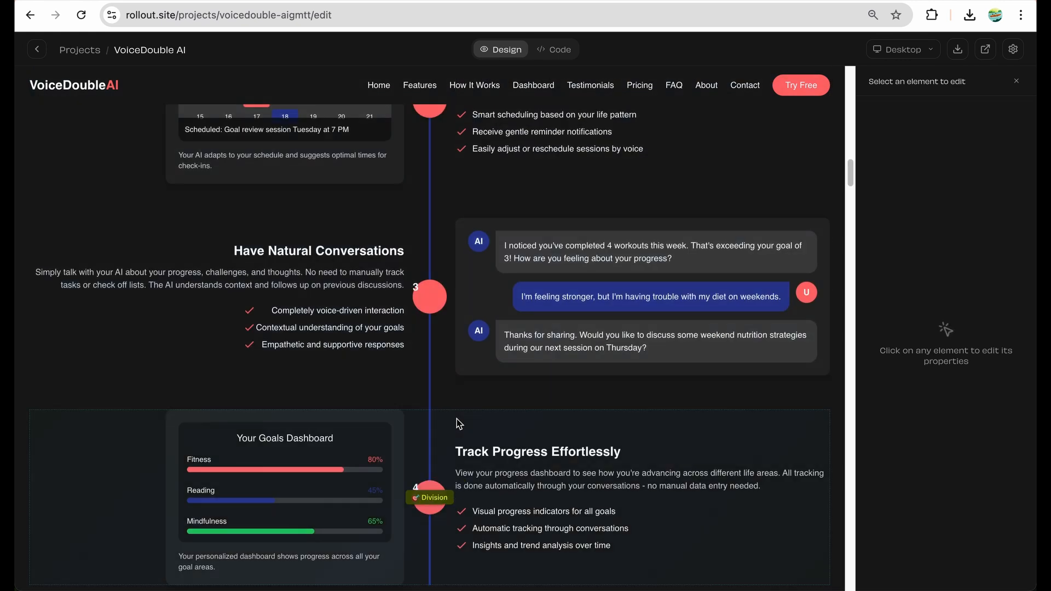
pyautogui.scroll(5, 434, 226)
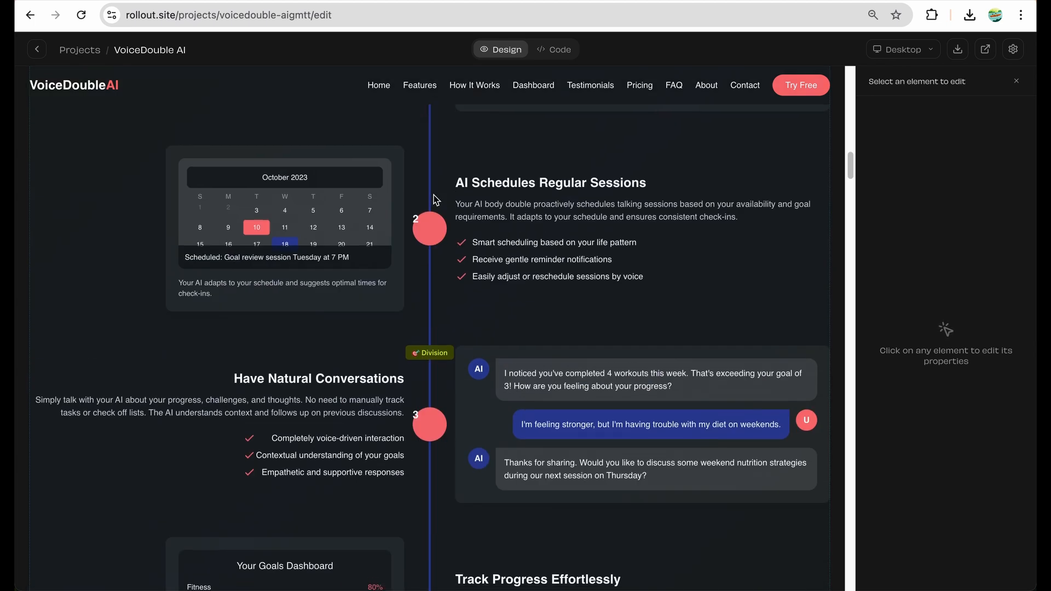
pyautogui.click(434, 219)
# Submit an AI Edit request for the Current Goal Status card in the dashboard section: "simplify the component and make it look nicer"
pyautogui.scroll(-8, 446, 329)
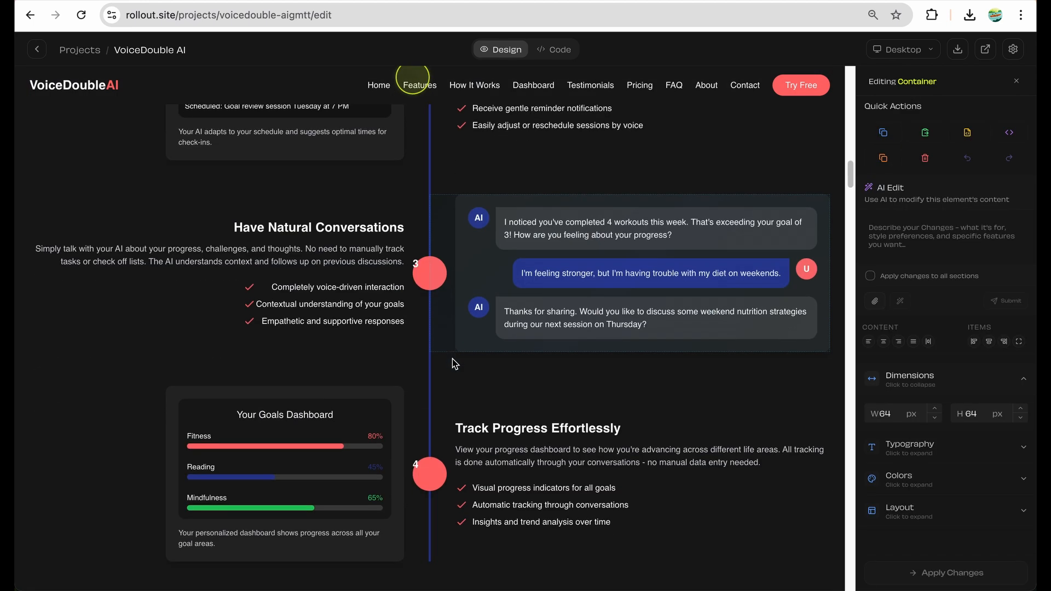
pyautogui.scroll(-10, 427, 367)
pyautogui.scroll(-7, 447, 361)
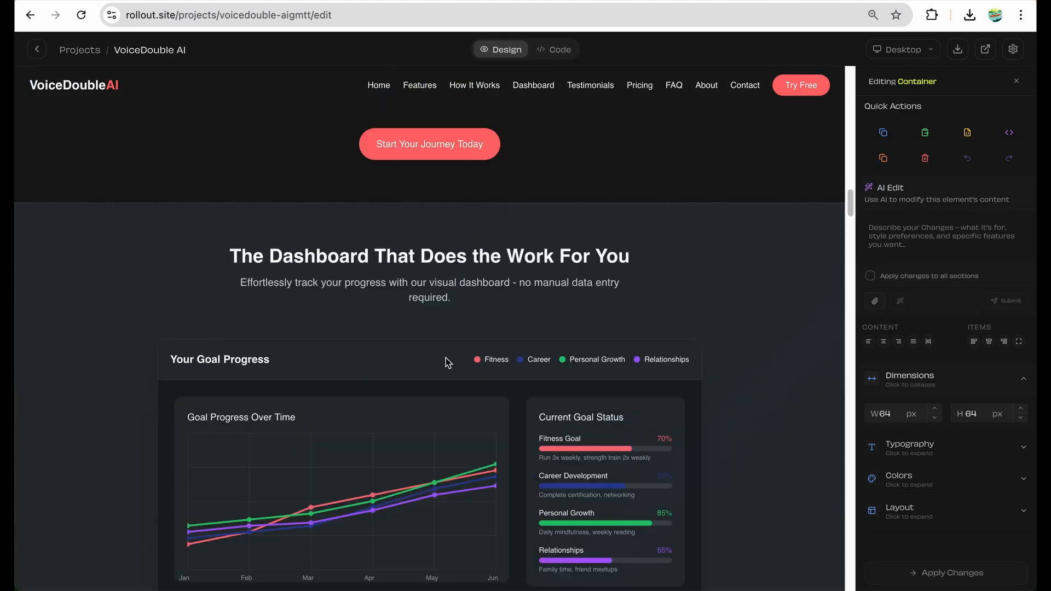
pyautogui.click(666, 185)
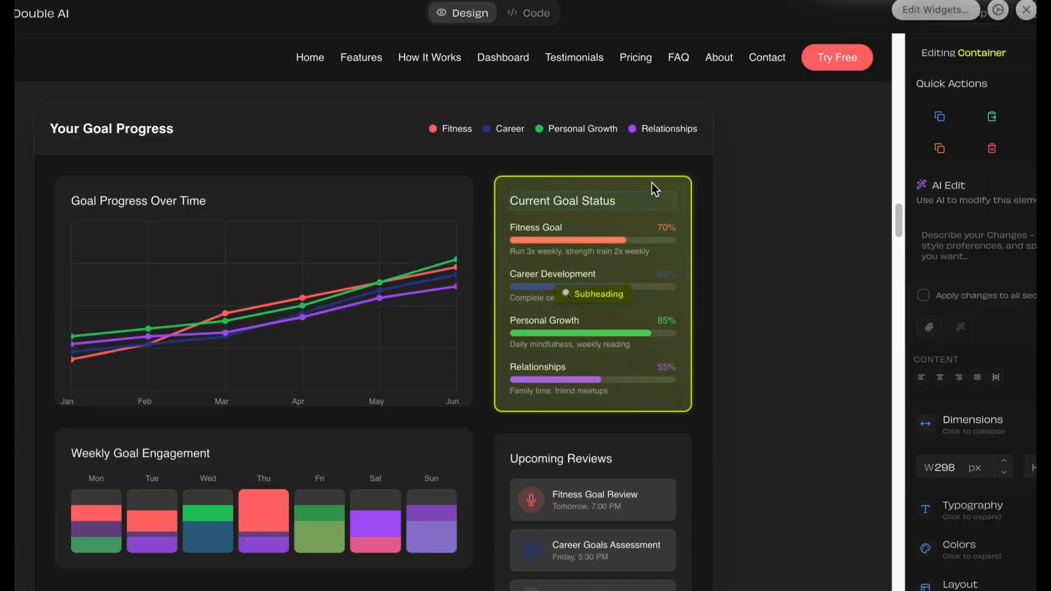
pyautogui.click(946, 250)
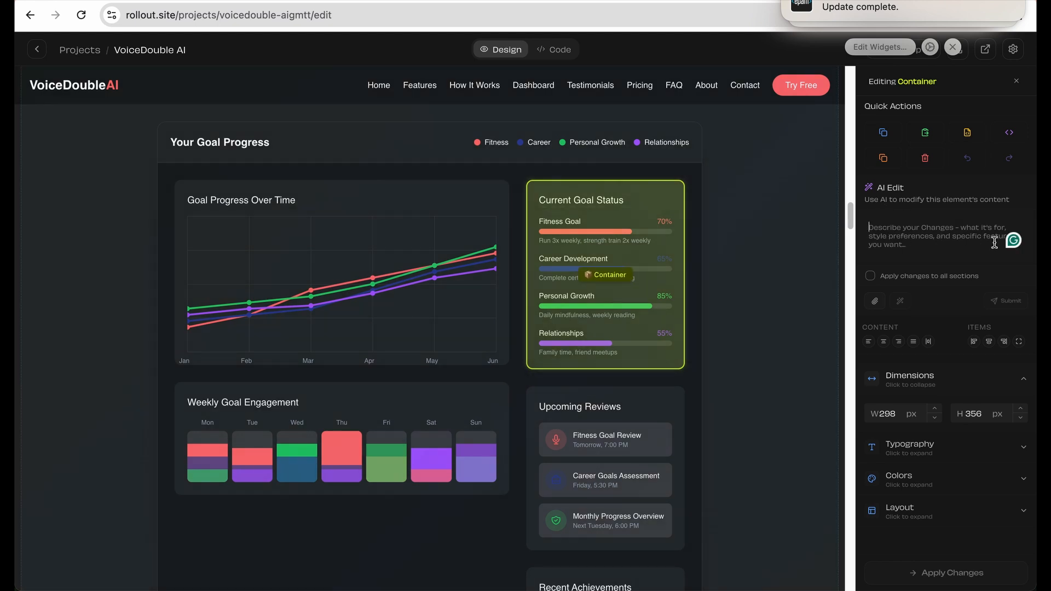
pyautogui.write('simplify the component and make i')
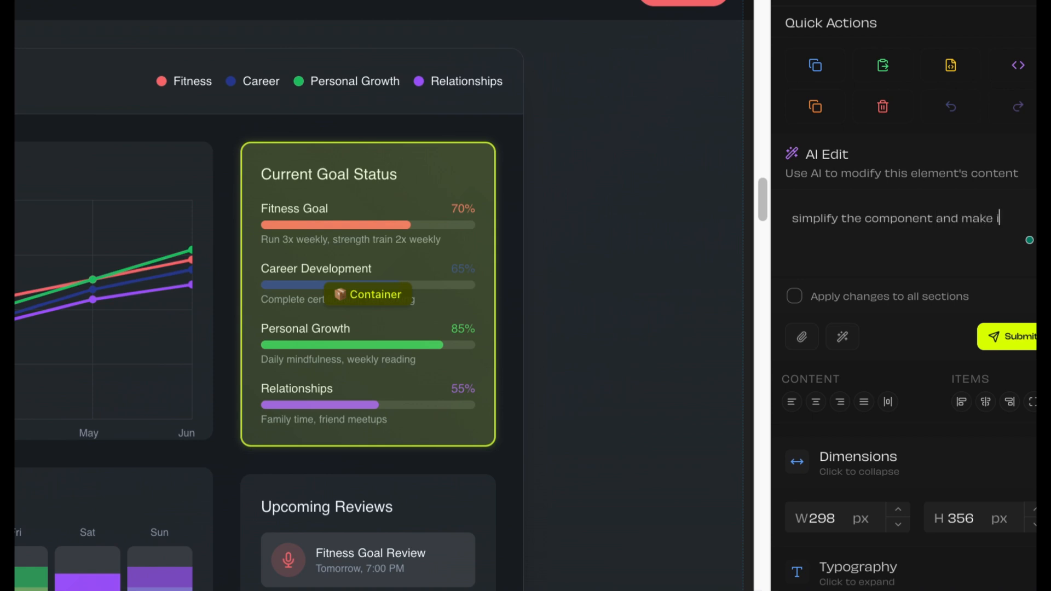
pyautogui.write('er')
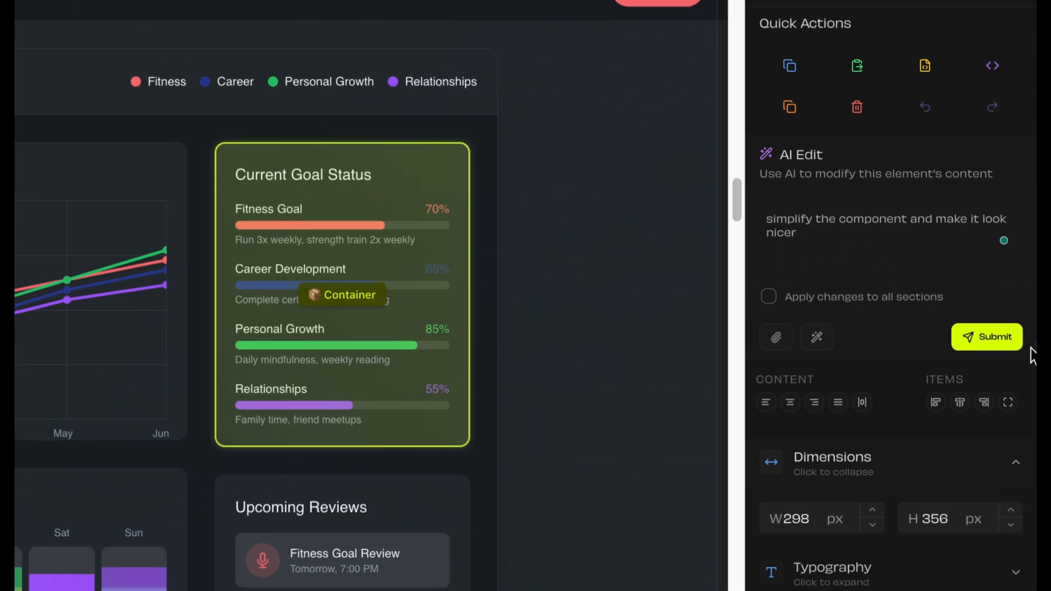
pyautogui.click(990, 342)
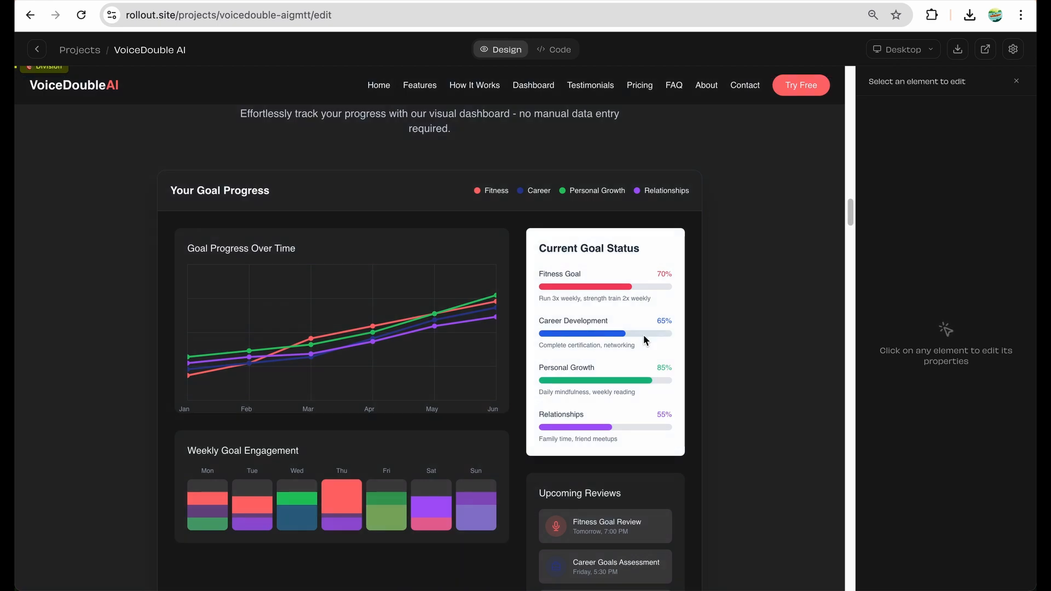
# Select the Current Goal Status card and the Your Goal Progress header bar, and return to the top of the page
pyautogui.click(658, 240)
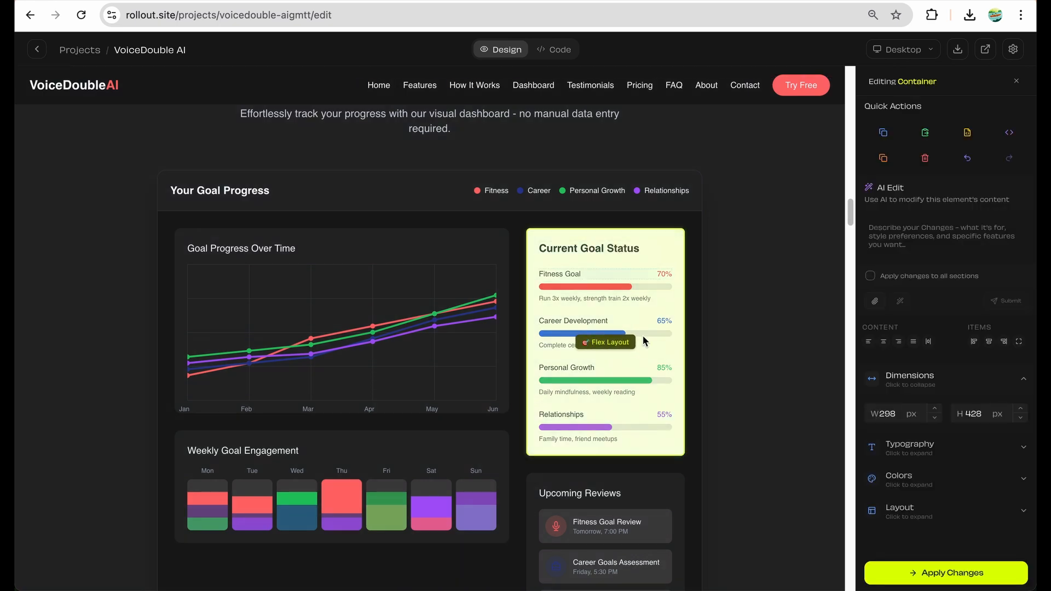
pyautogui.click(423, 194)
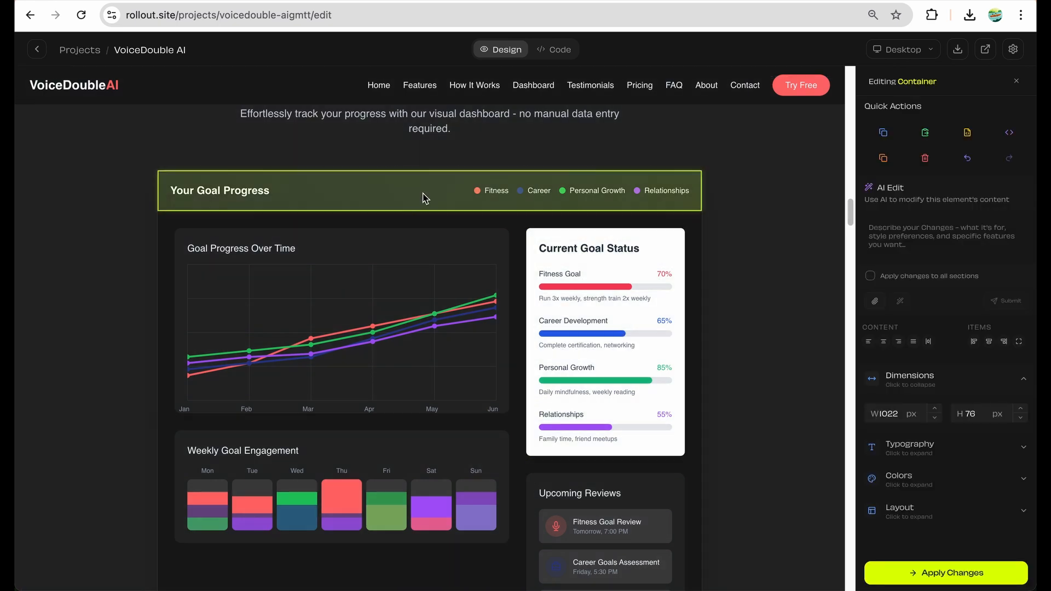
pyautogui.scroll(15, 426, 199)
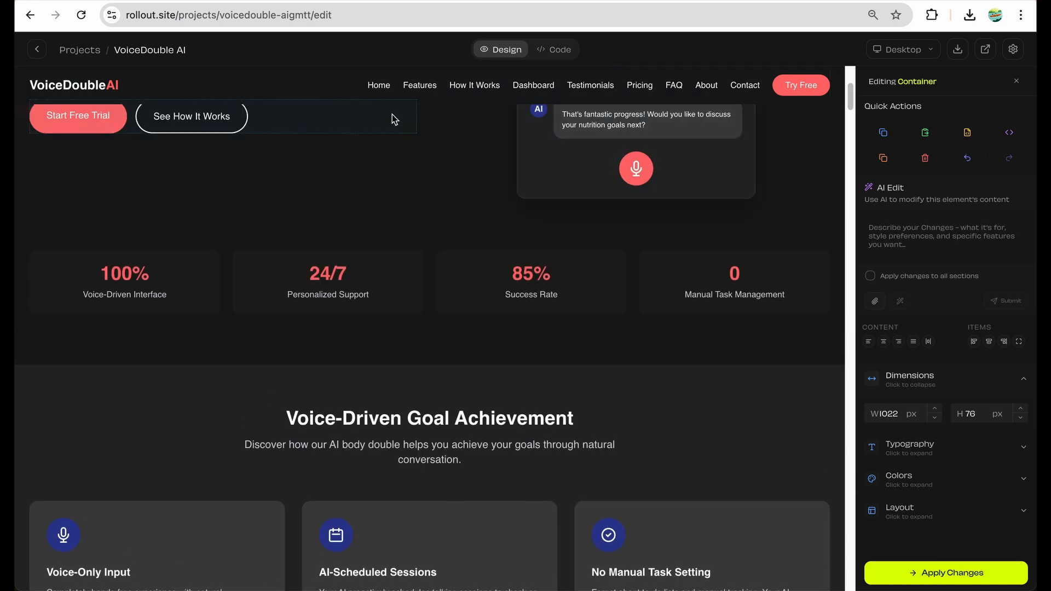
pyautogui.scroll(5, 392, 116)
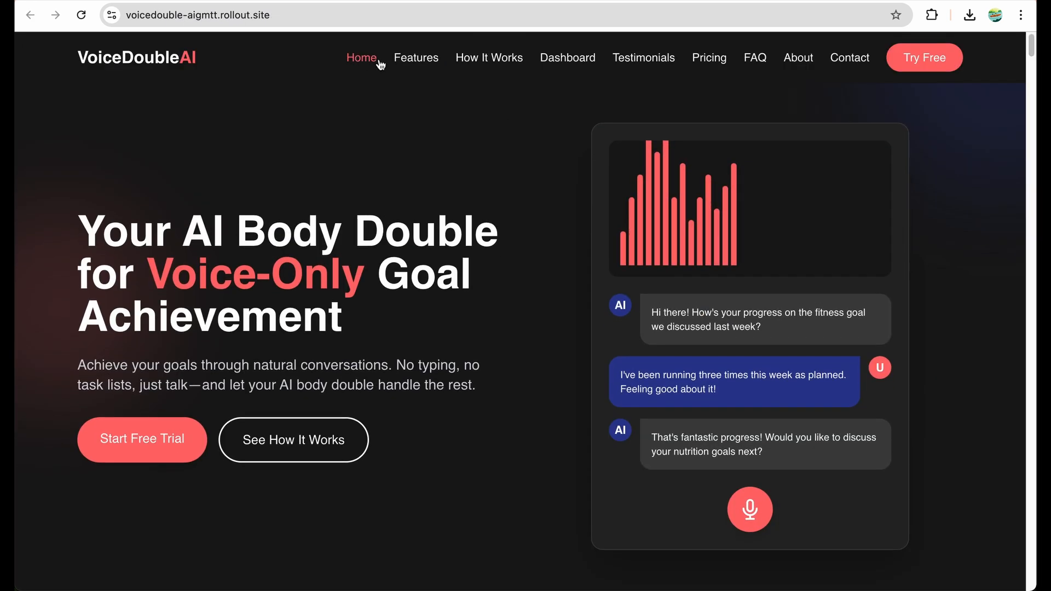
# Go to the Features section of the published VoiceDouble AI site and examine its feature cards
pyautogui.click(415, 58)
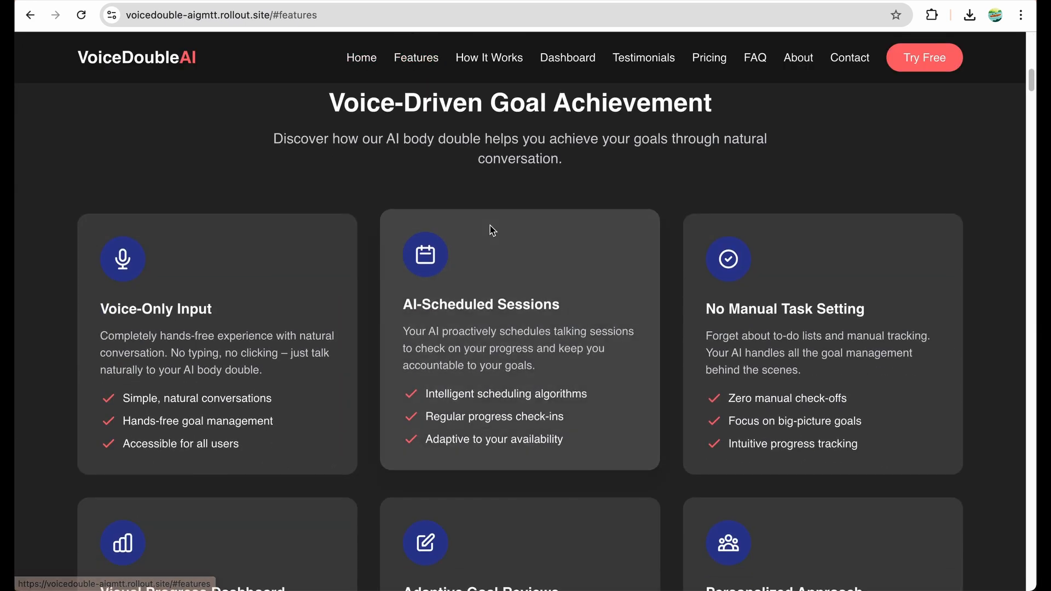
pyautogui.scroll(-2, 570, 202)
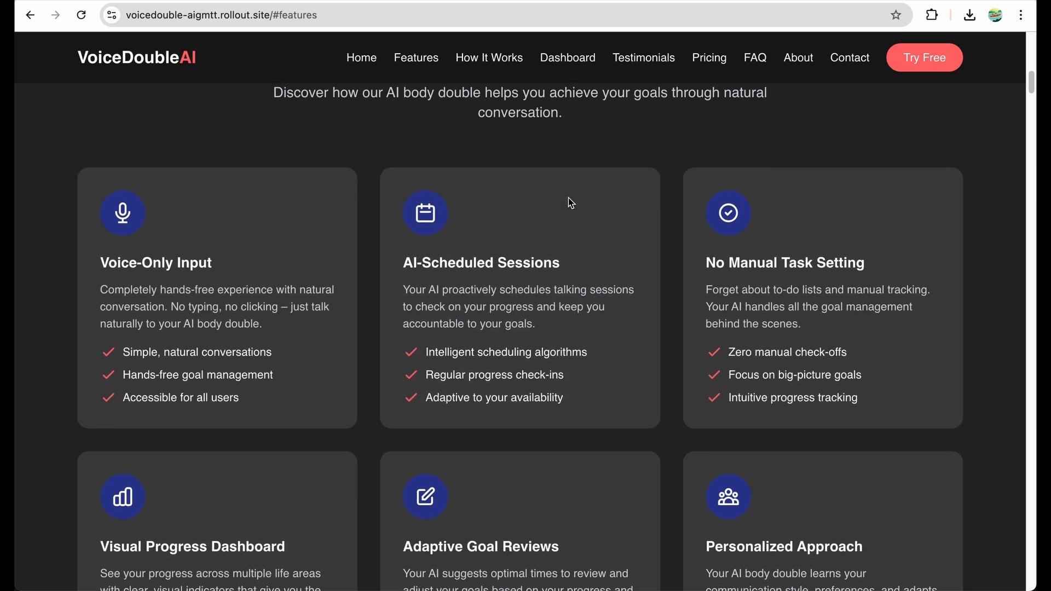
pyautogui.scroll(-3, 569, 203)
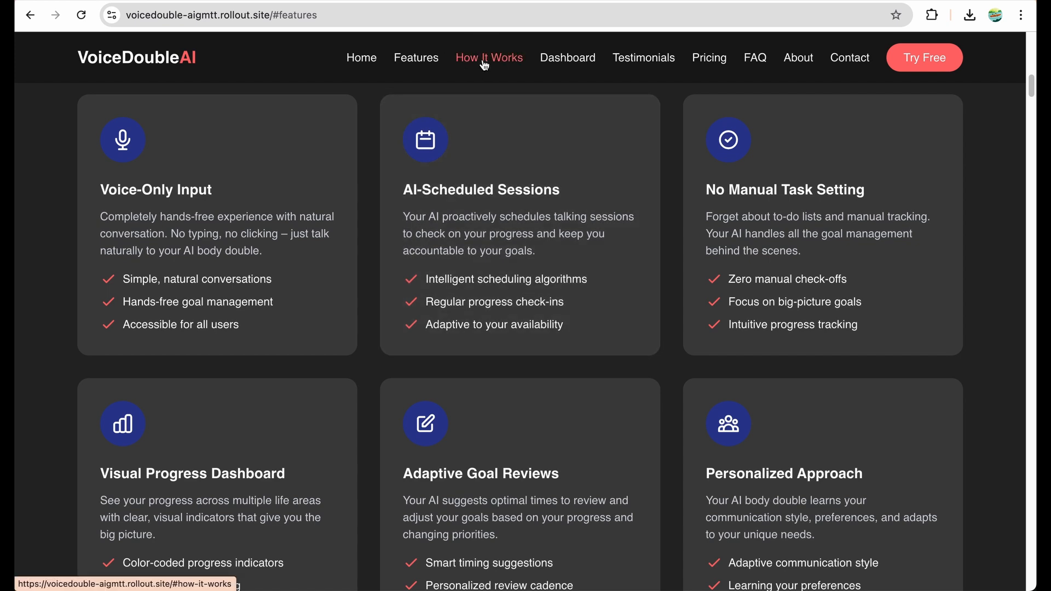
# Go to the How It Works section and highlight the step numbers 2 and 1 beside the timeline circles
pyautogui.click(485, 66)
pyautogui.scroll(-1, 549, 278)
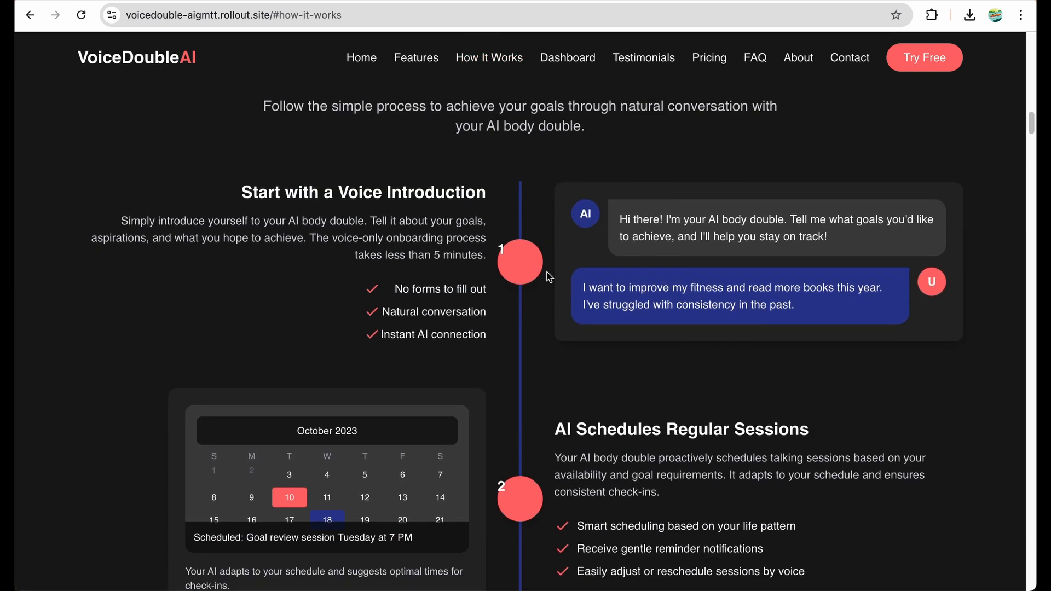
pyautogui.scroll(-5, 550, 278)
pyautogui.moveTo(496, 181); pyautogui.dragTo(502, 186)
pyautogui.scroll(3, 502, 188)
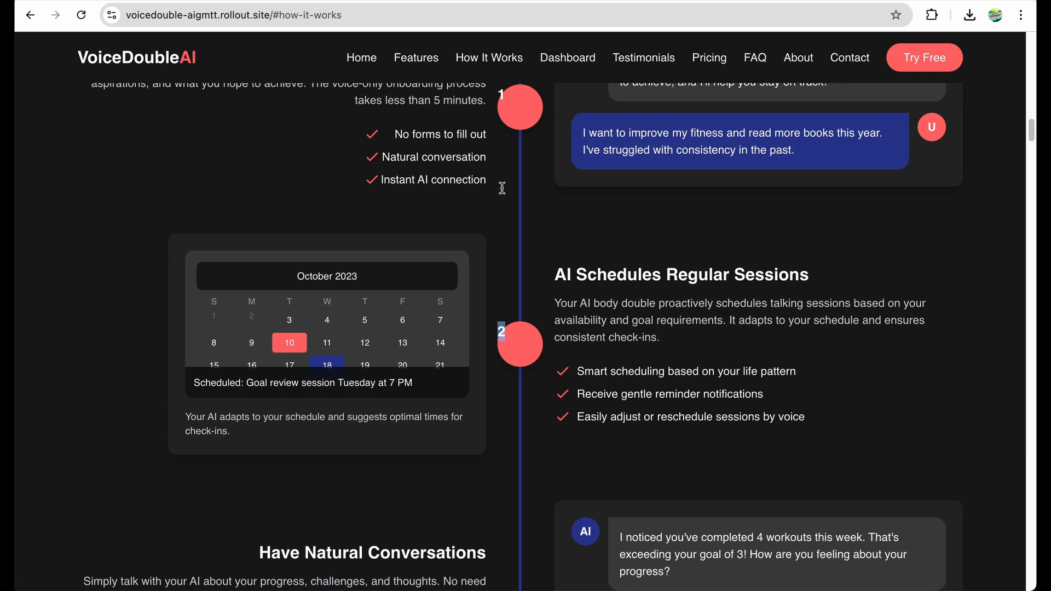
pyautogui.scroll(3, 462, 242)
pyautogui.doubleClick(501, 222)
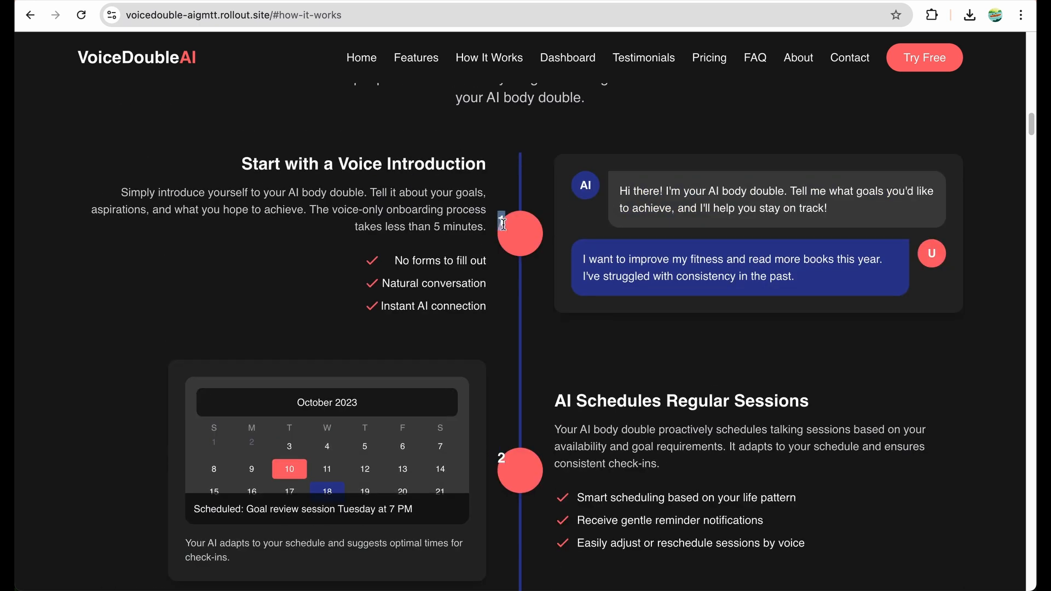
pyautogui.scroll(-2, 505, 227)
# Go to the Testimonials section and browse backwards through the Success Stories carousel
pyautogui.click(646, 66)
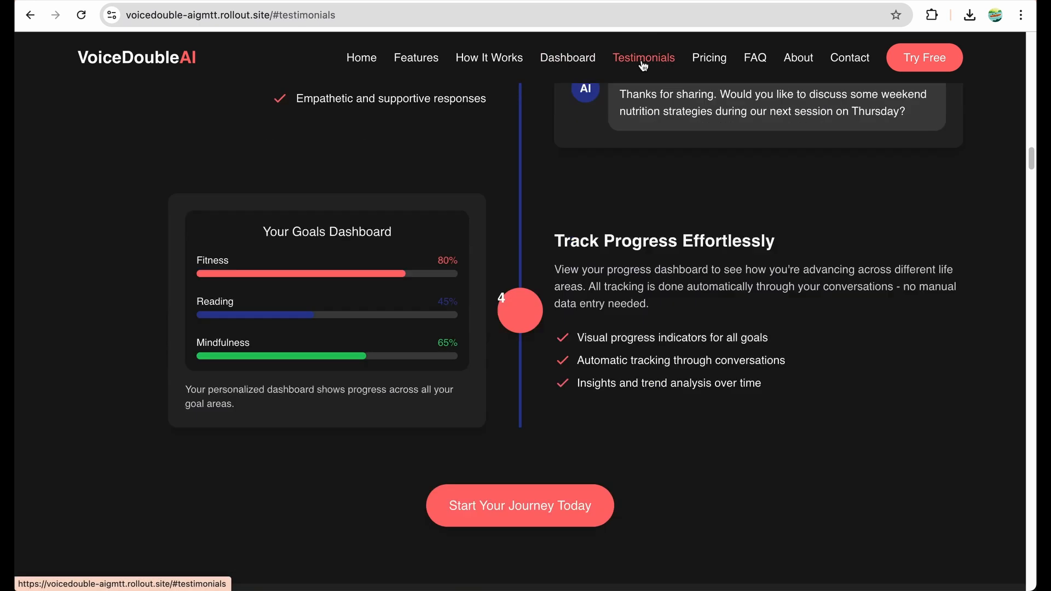
pyautogui.click(101, 361)
pyautogui.click(102, 360)
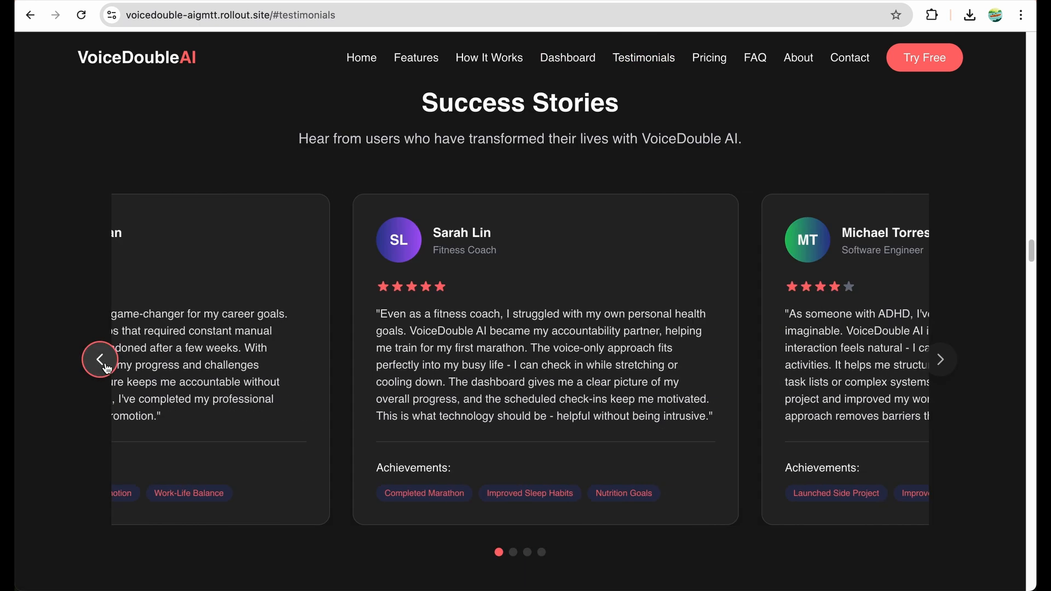
pyautogui.click(102, 361)
# Go to the Pricing section, switch the plans between Yearly and Monthly billing, and examine the Monthly plan cards
pyautogui.click(720, 62)
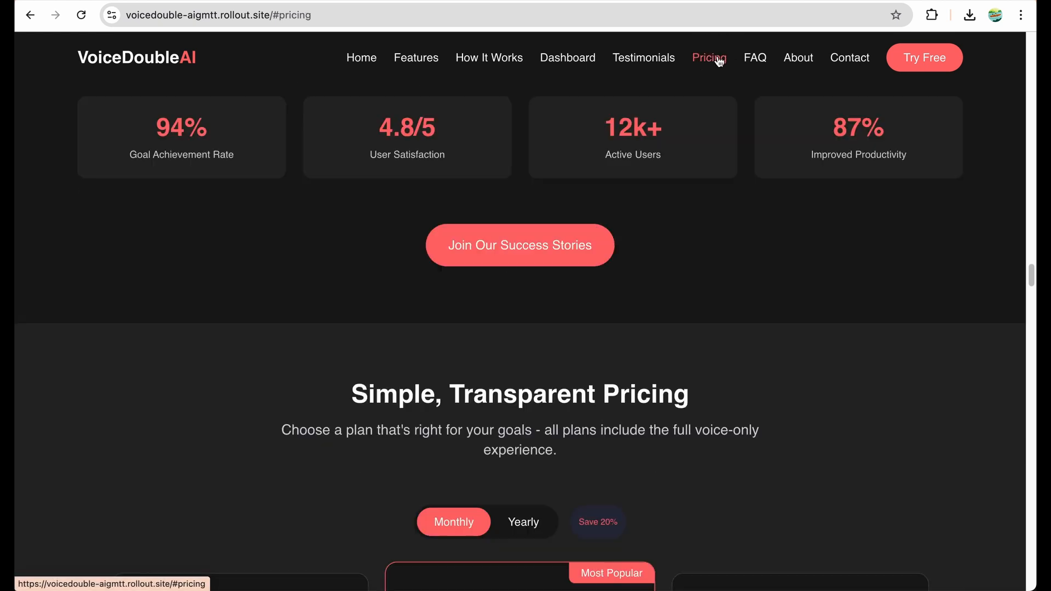
pyautogui.click(531, 173)
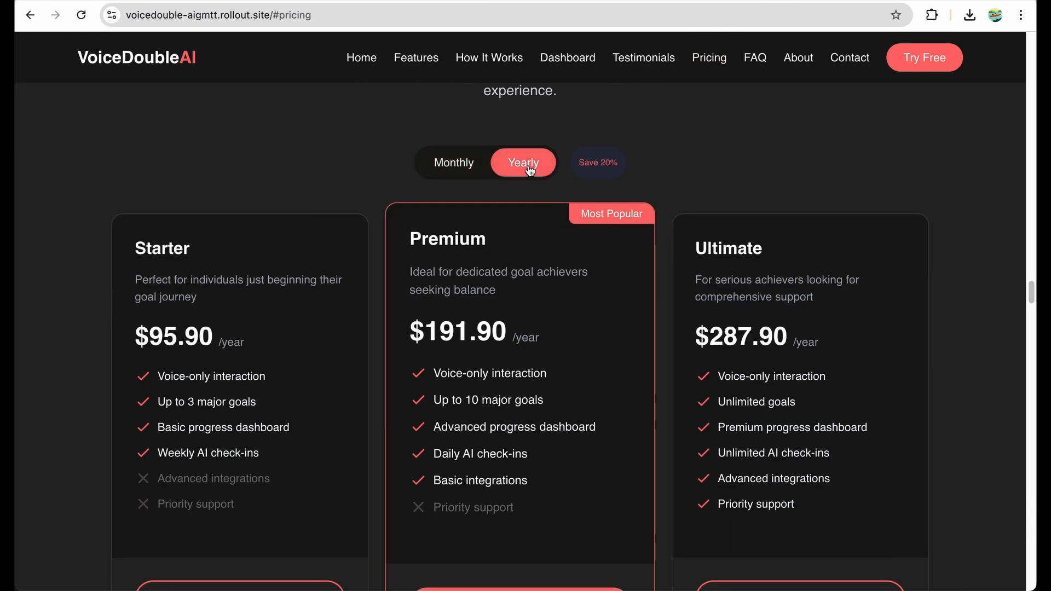
pyautogui.click(456, 170)
pyautogui.click(531, 164)
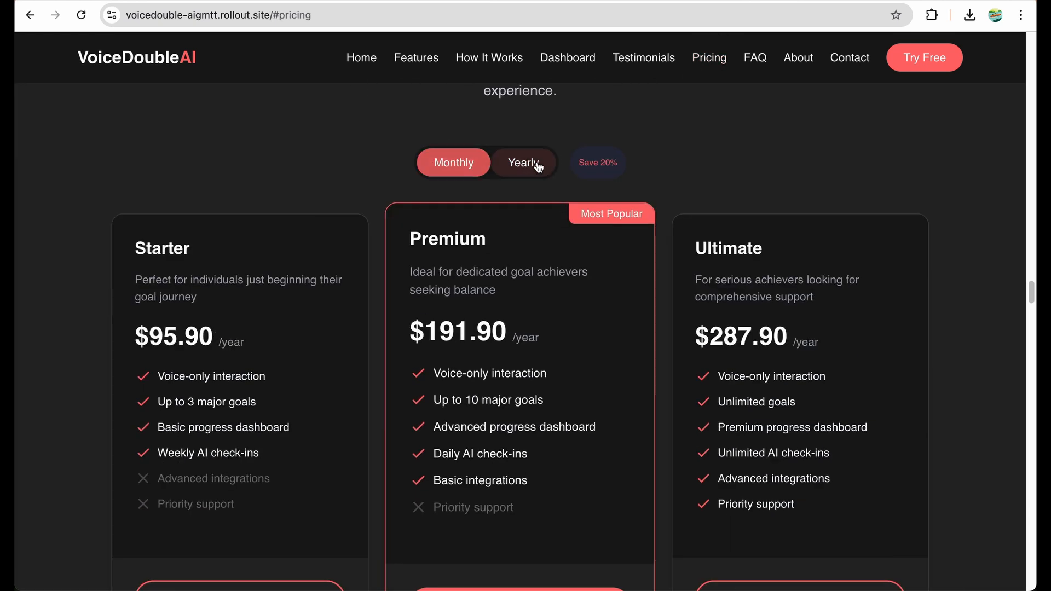
pyautogui.click(462, 162)
pyautogui.scroll(-2, 463, 164)
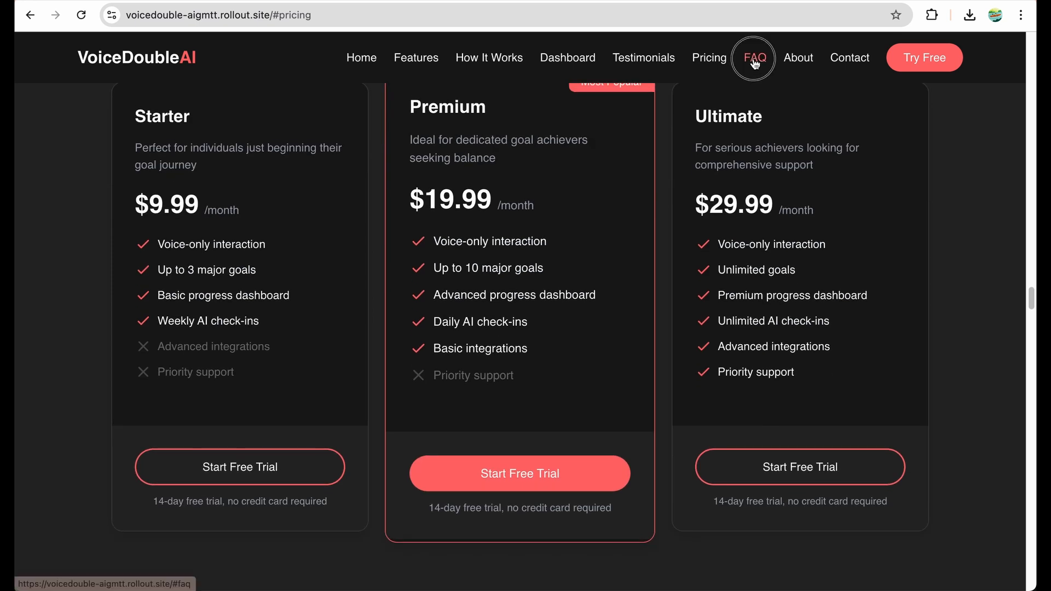
# Go to the FAQ section and expand the question "How does the voice-only interaction work?"
pyautogui.click(755, 59)
pyautogui.click(803, 241)
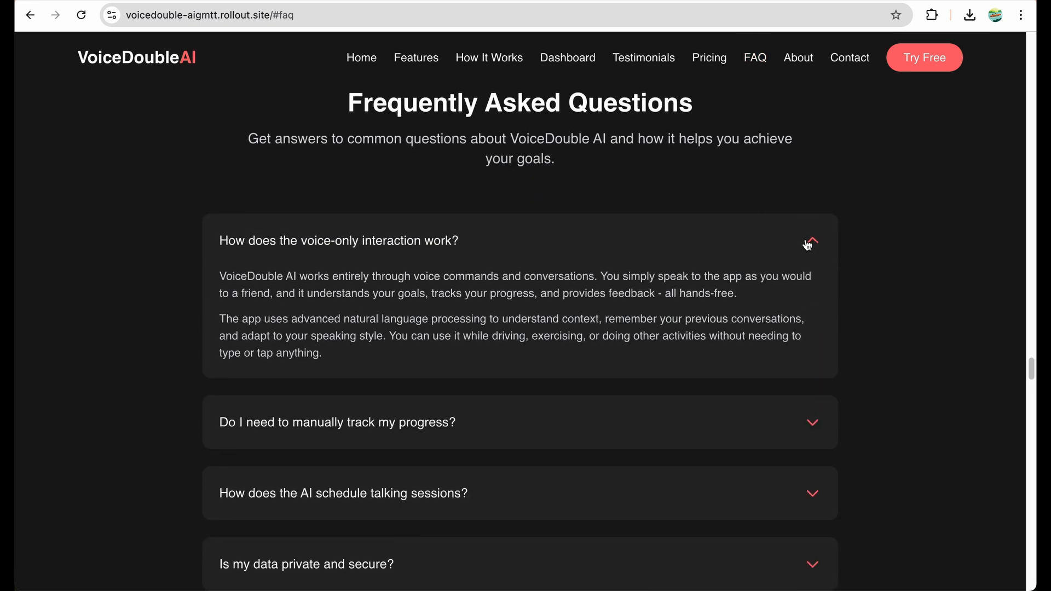
pyautogui.scroll(-1, 577, 360)
# Expand the question "How does the AI schedule talking sessions?", highlight its text, and return to the FAQ heading
pyautogui.click(577, 359)
pyautogui.scroll(-2, 575, 340)
pyautogui.click(575, 312)
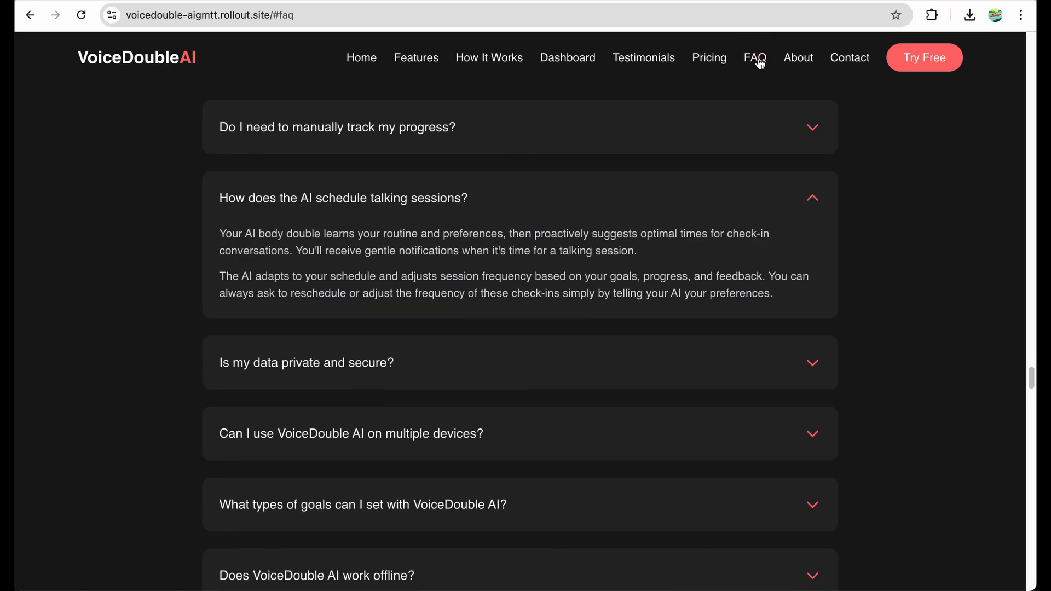
pyautogui.moveTo(237, 237); pyautogui.dragTo(229, 183)
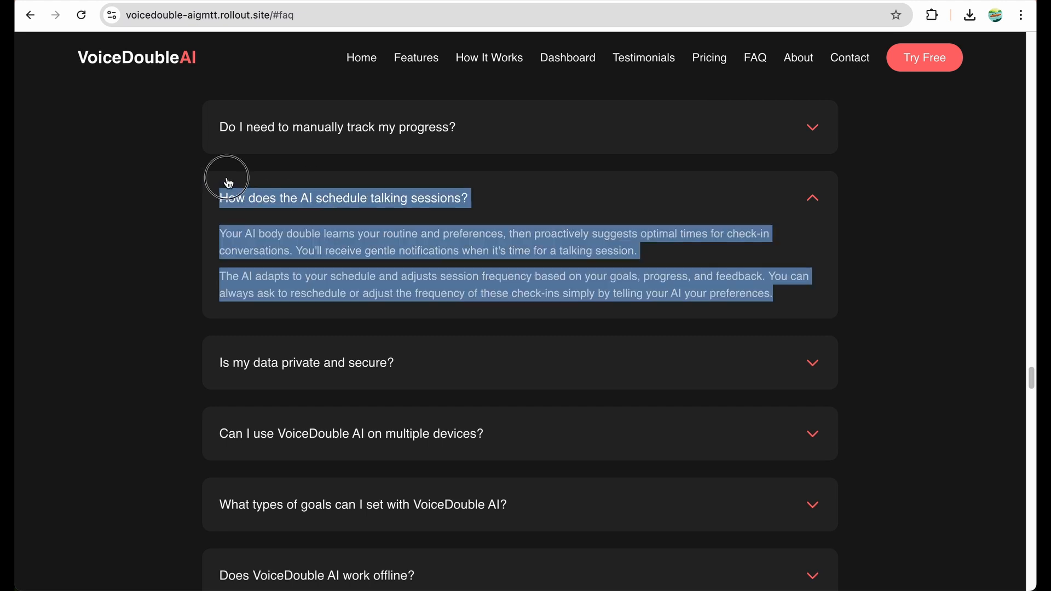
pyautogui.click(754, 58)
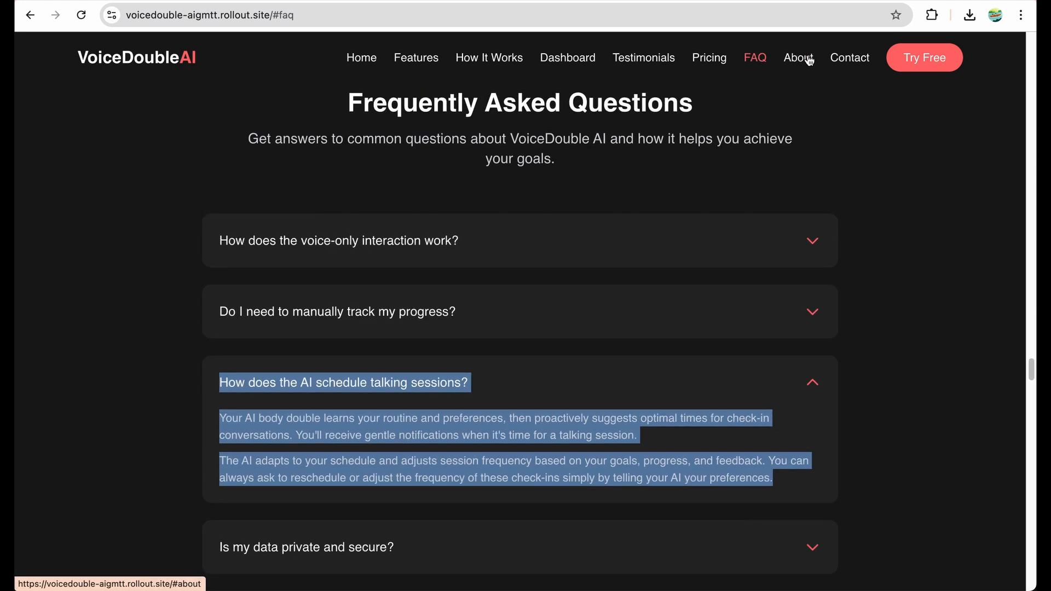
# Visit the About section, then the Contact section, and examine its message form and headquarters details
pyautogui.click(800, 58)
pyautogui.scroll(10, 678, 239)
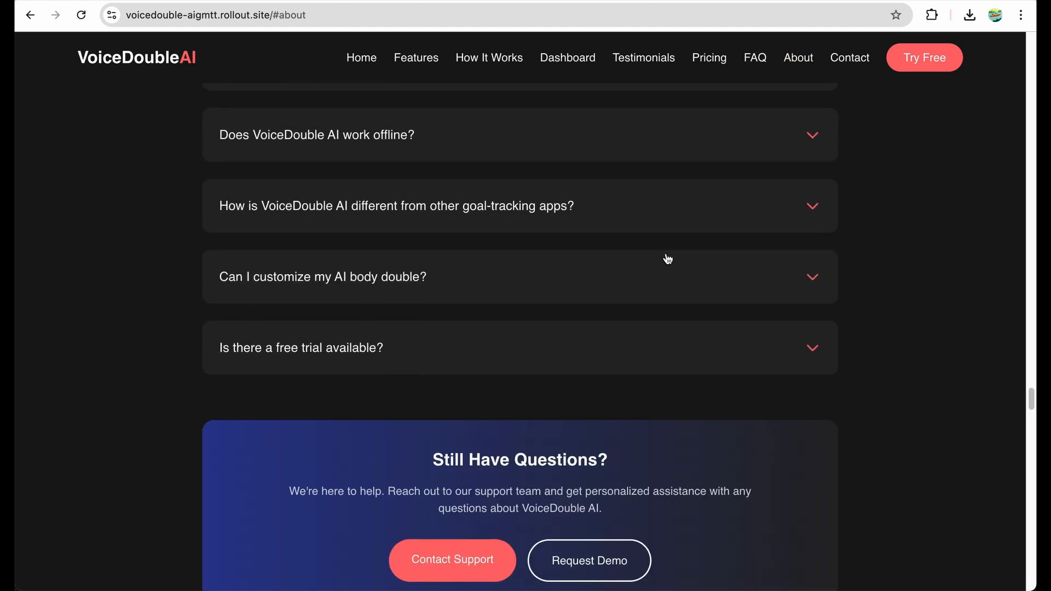
pyautogui.click(849, 65)
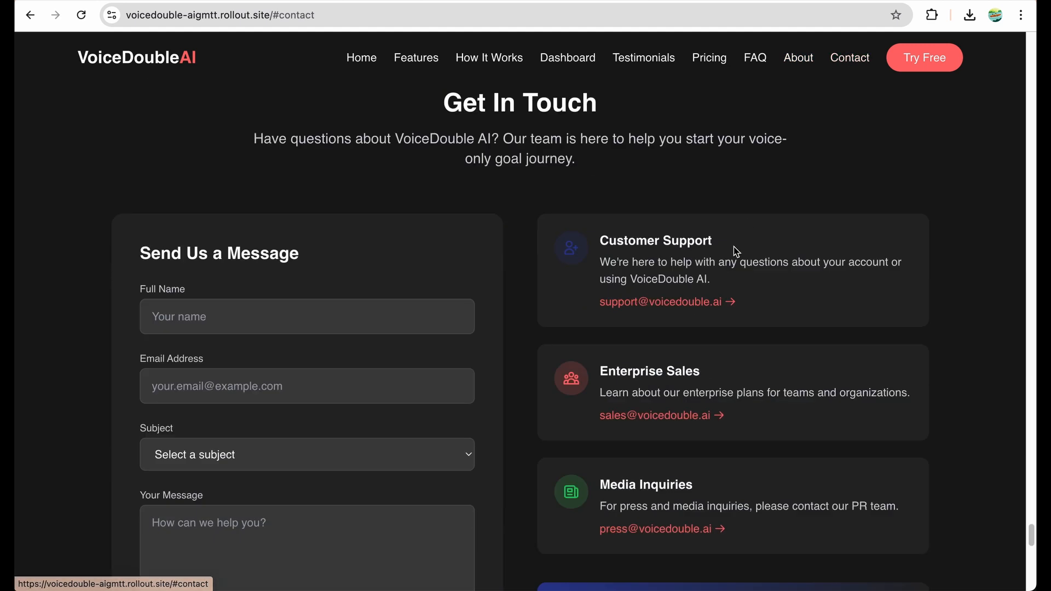
pyautogui.scroll(-5, 728, 268)
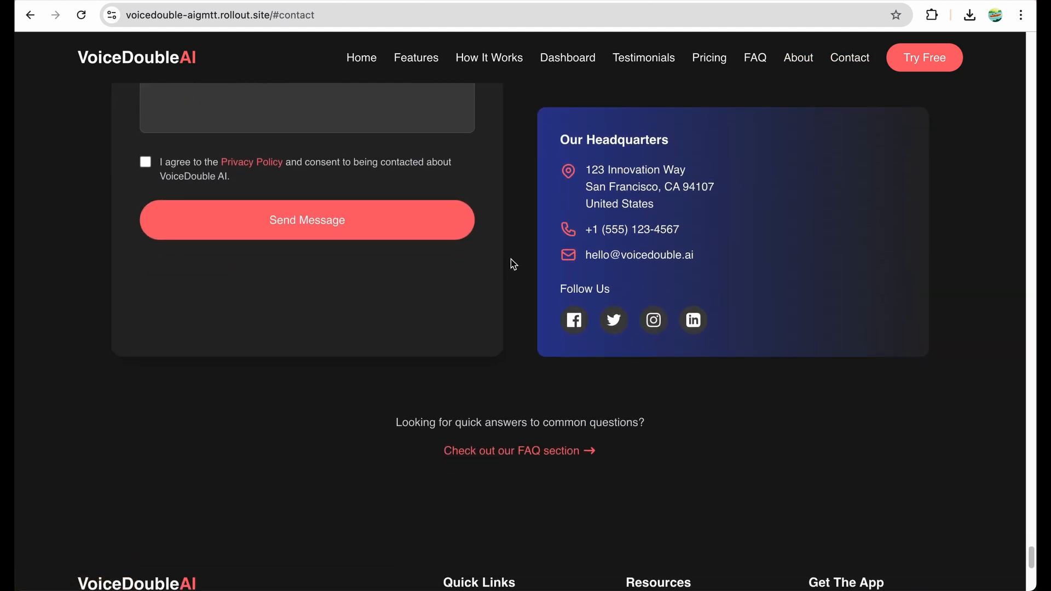
pyautogui.scroll(15, 511, 263)
pyautogui.scroll(20, 513, 257)
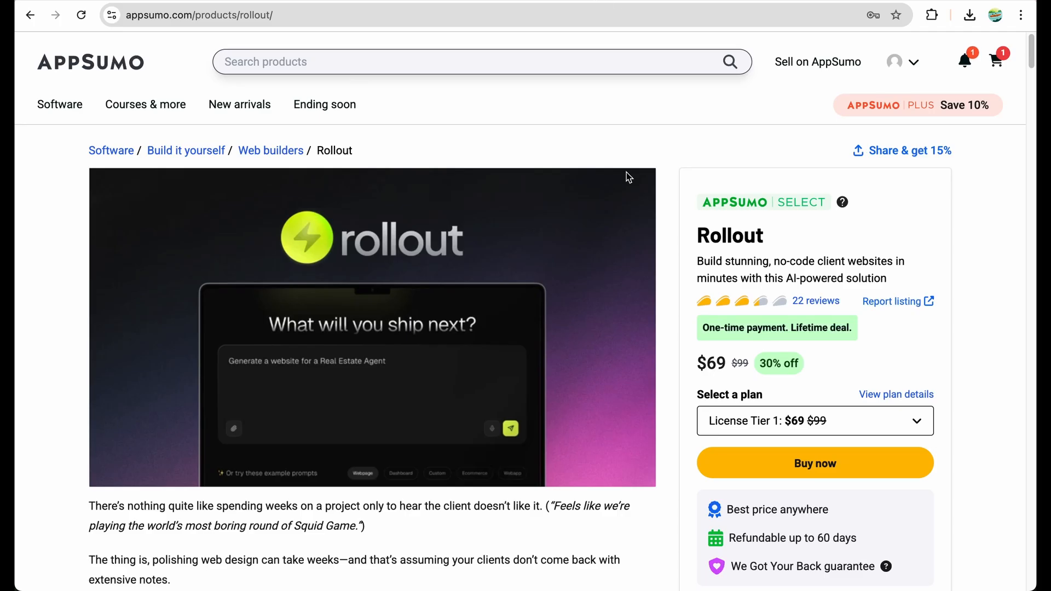
# Switch to the Rollout product page on AppSumo and read through its summary and Overview
pyautogui.scroll(-1, 672, 210)
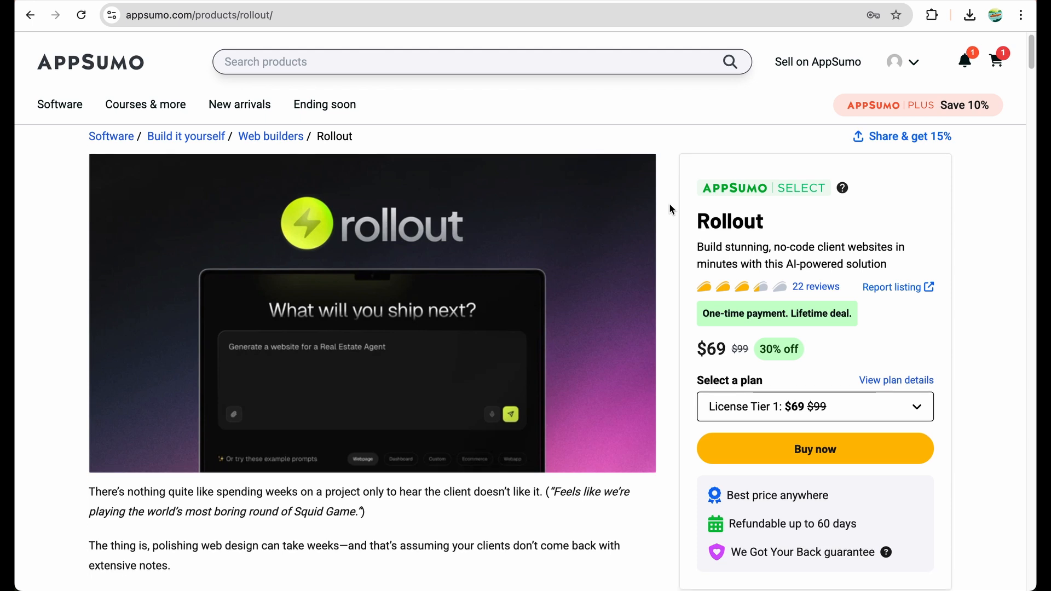
pyautogui.scroll(-7, 671, 209)
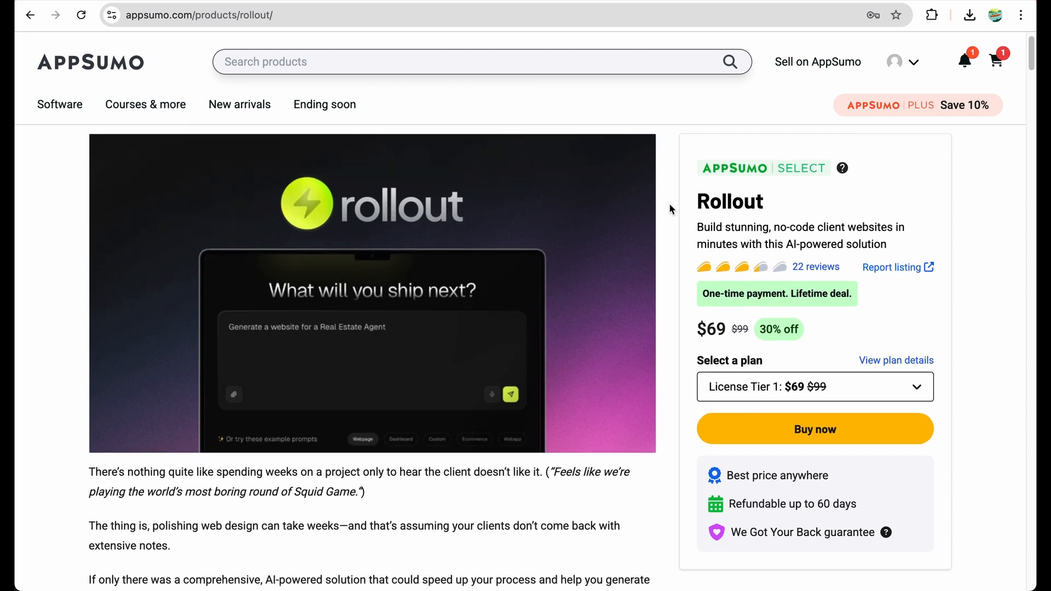
pyautogui.scroll(-20, 692, 344)
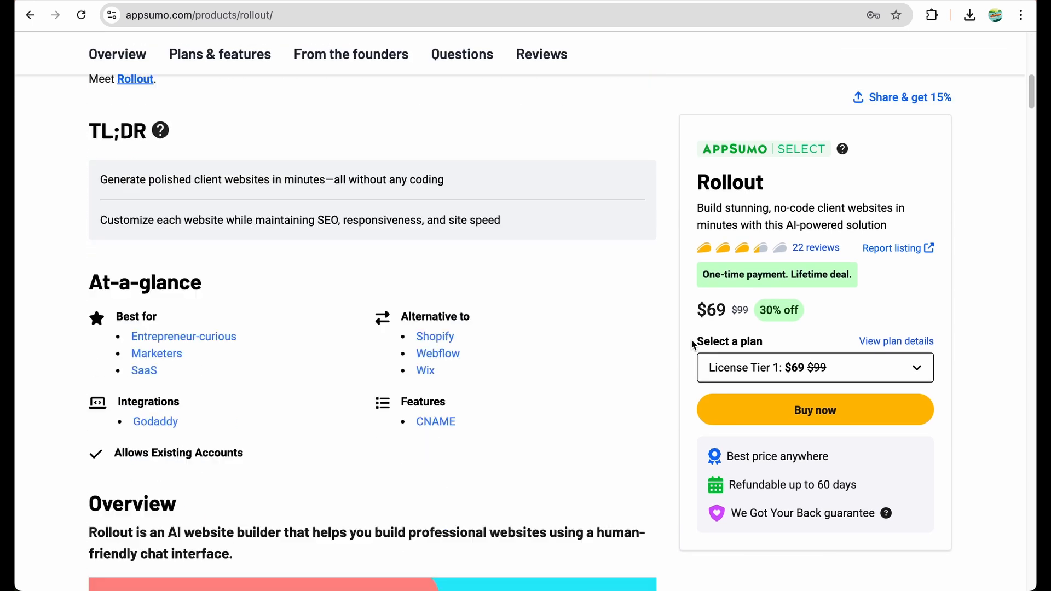
pyautogui.scroll(-8, 692, 342)
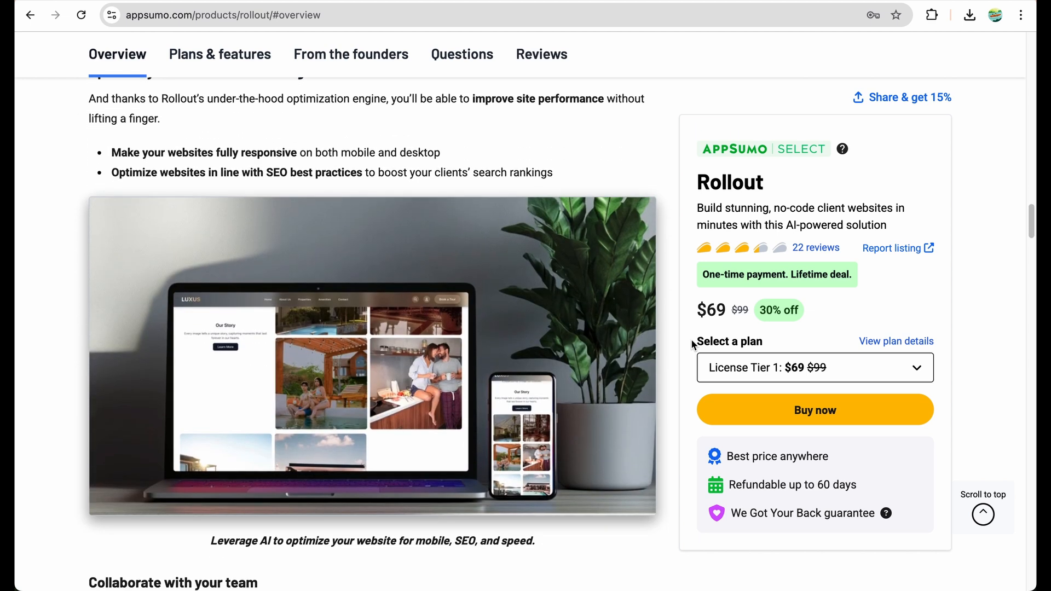
pyautogui.scroll(-12, 675, 310)
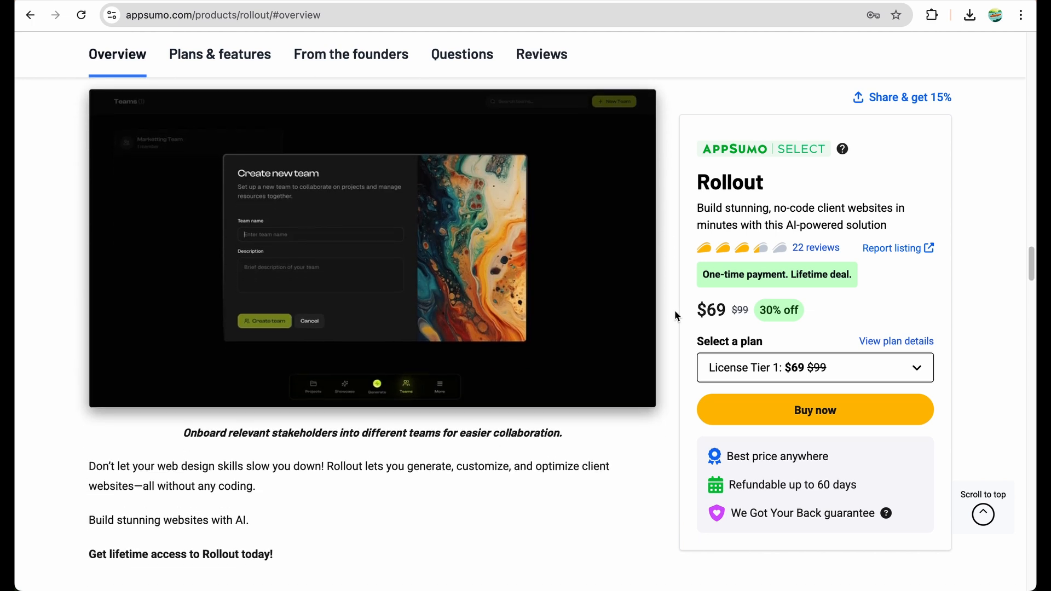
# Compare the three license tiers in Plans & features, and return to the start of the Overview
pyautogui.scroll(-8, 669, 320)
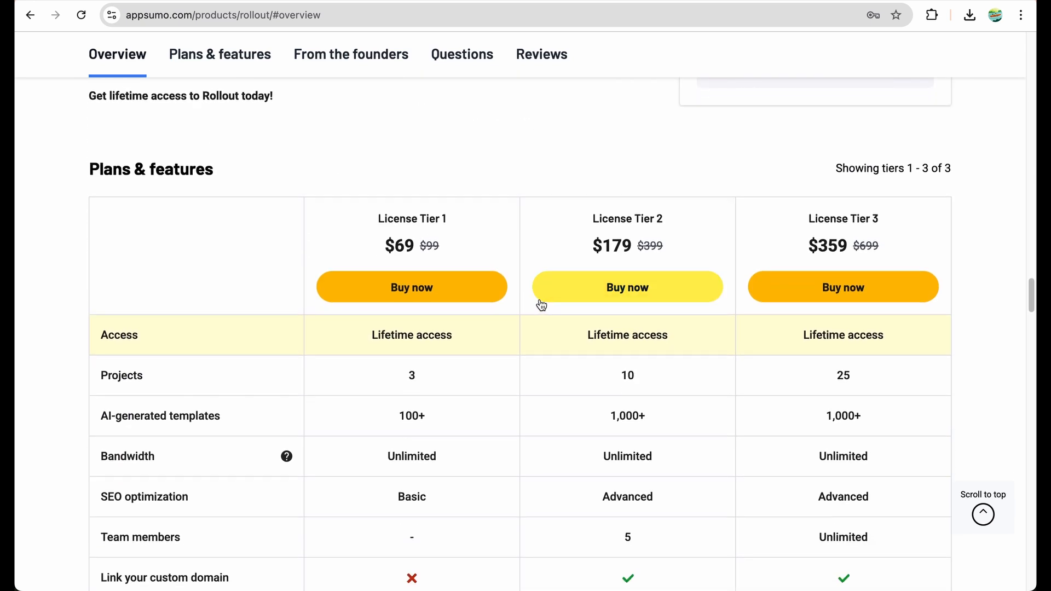
pyautogui.scroll(8, 521, 305)
pyautogui.scroll(15, 521, 305)
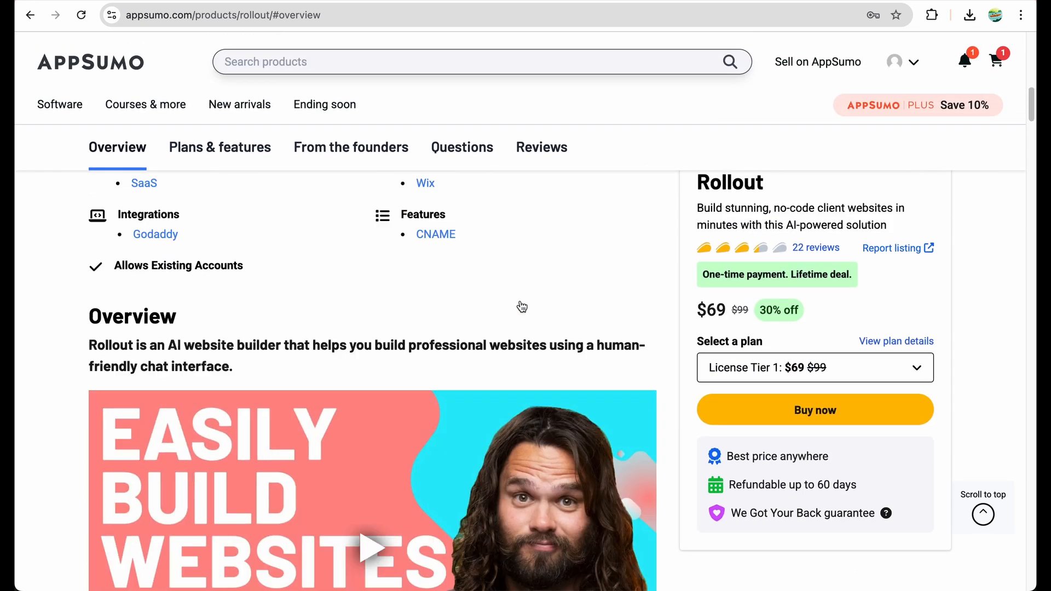
pyautogui.scroll(-1, 672, 299)
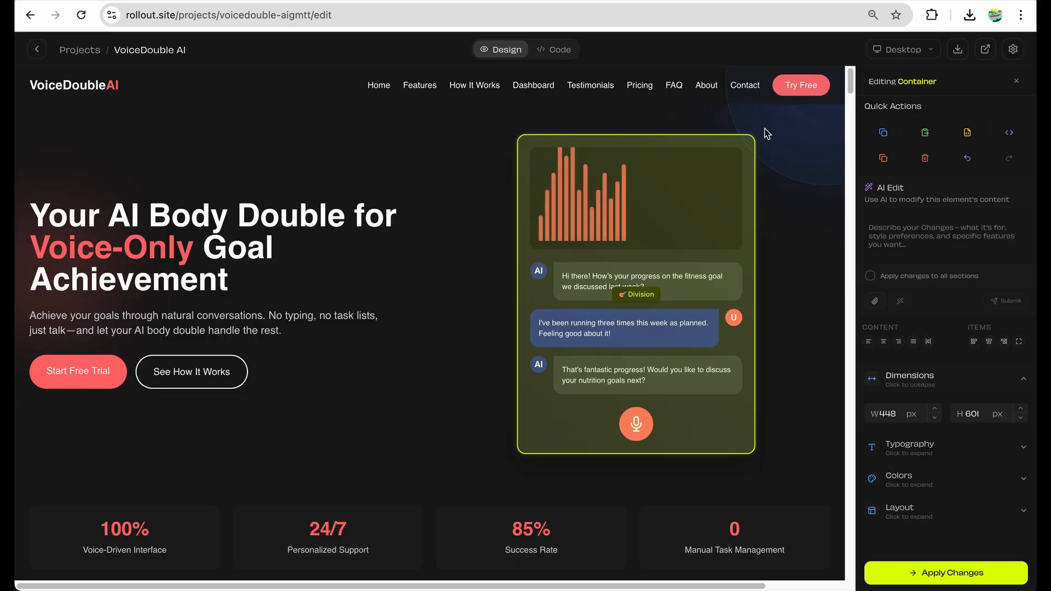
# In the Rollout editor, start an AI Edit description for the selected voice-chat container in the VoiceDouble AI hero section
pyautogui.click(909, 236)
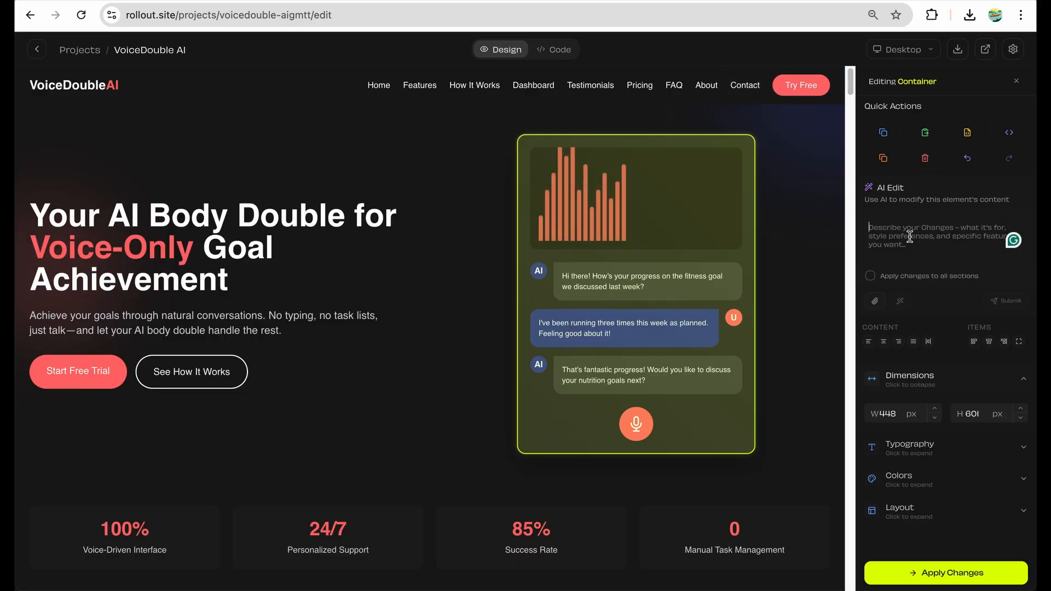